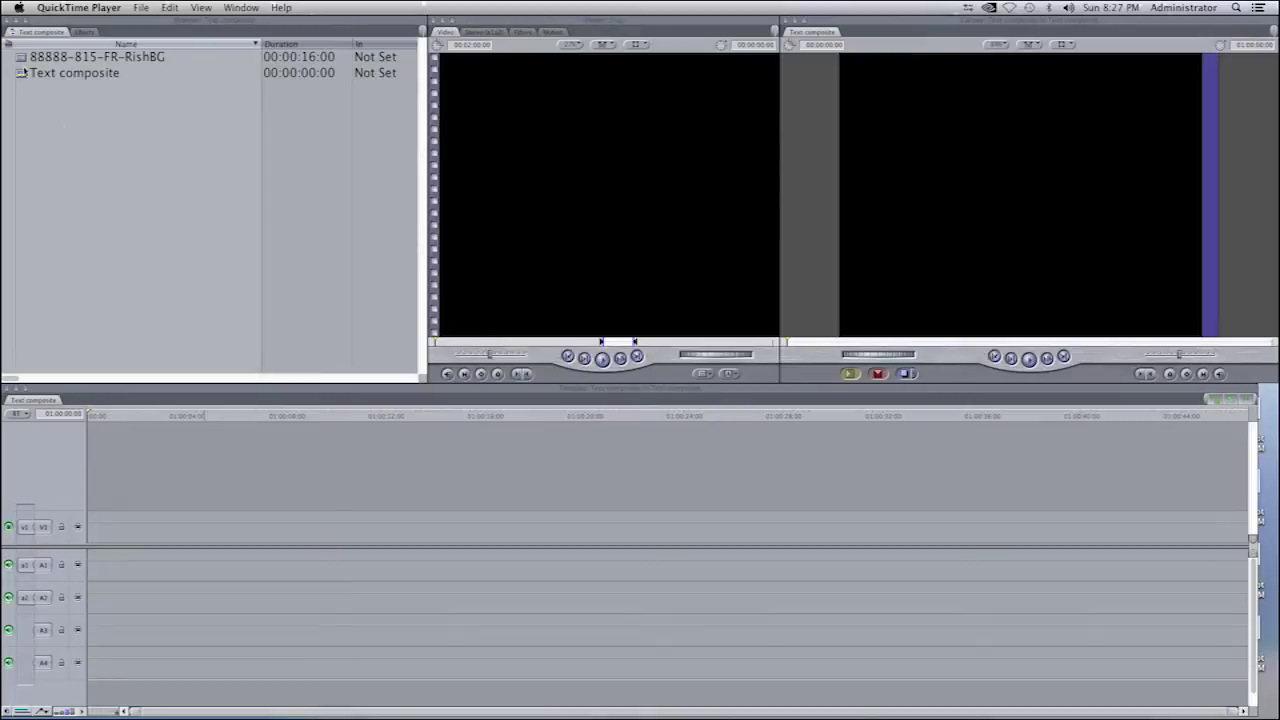
Open the 88888-815-FR-RishBG film-reel clip in the Viewer and play it to preview
left_click(22, 60)
double_click(22, 58)
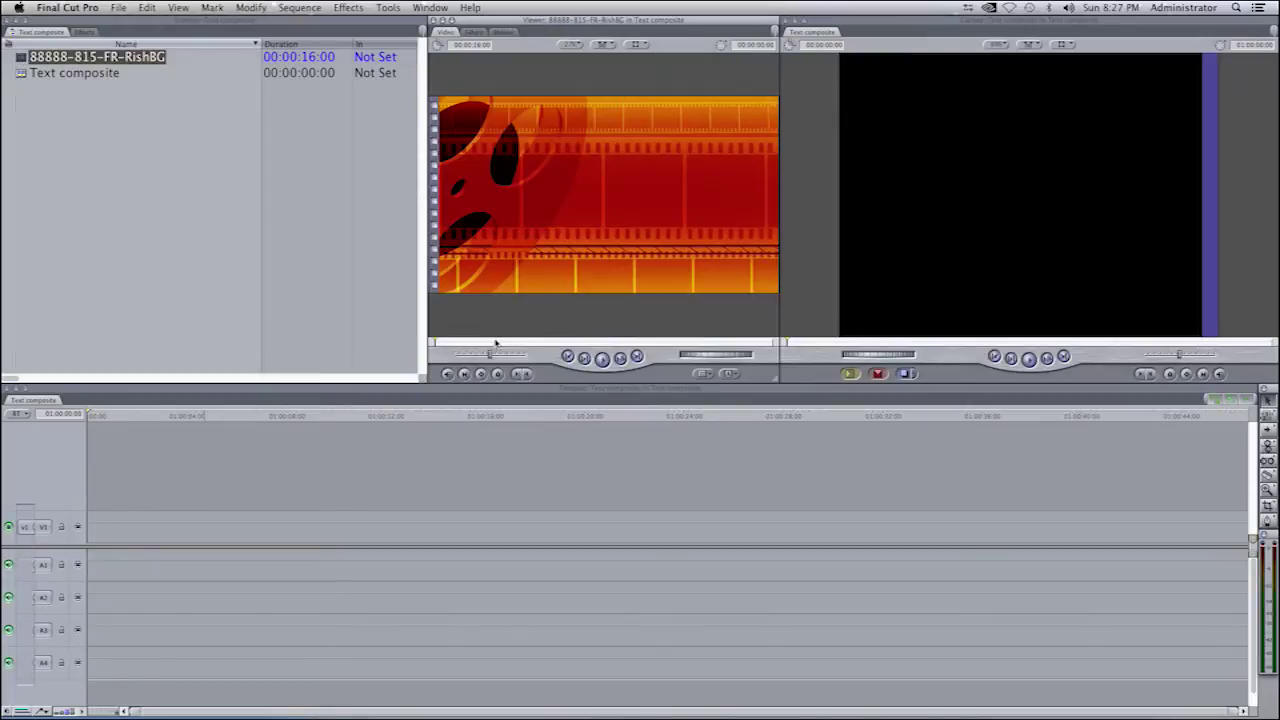
key("space")
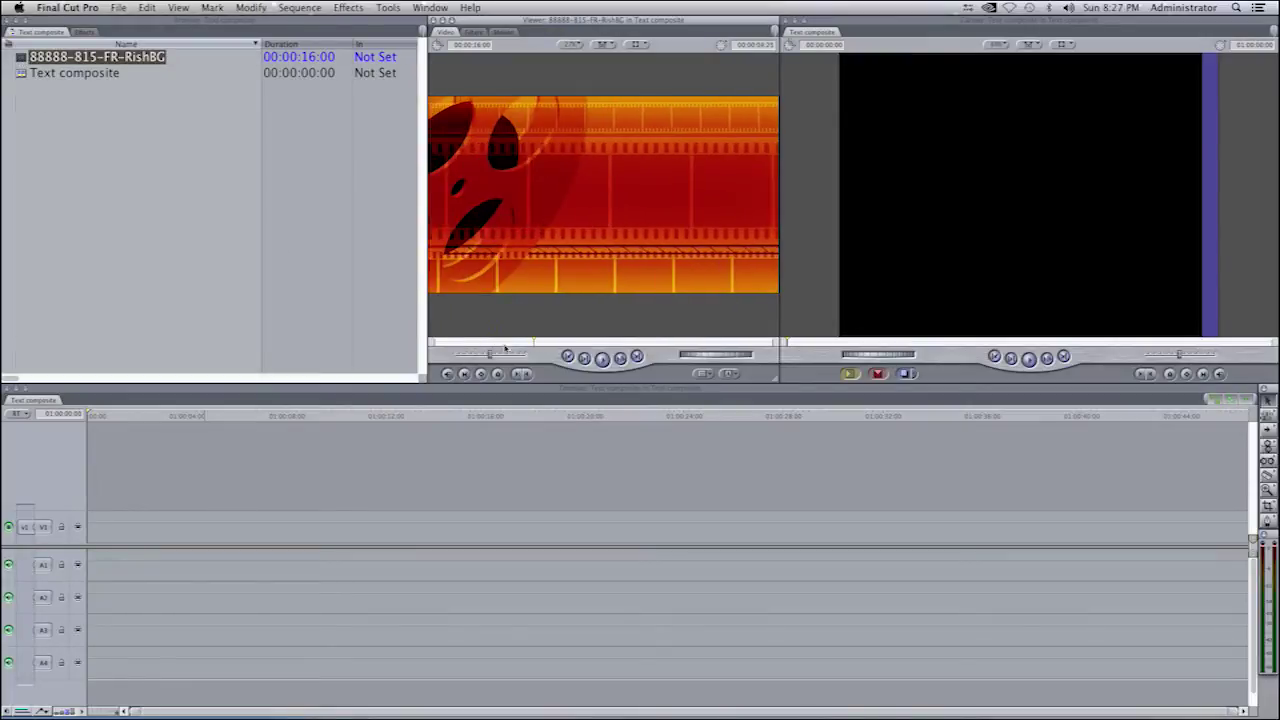
key("space")
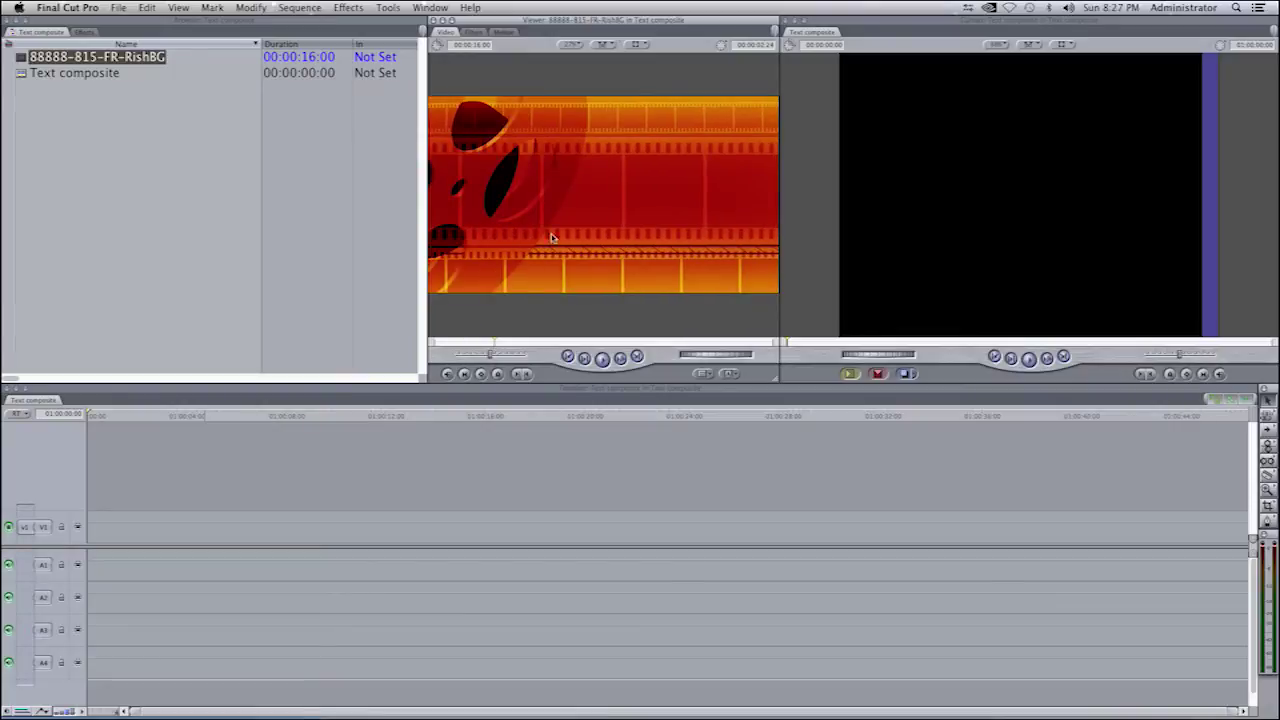
Overwrite the clip onto V1, matching sequence settings to it, and scrub back to the start
left_click_drag(563, 223, 1178, 158)
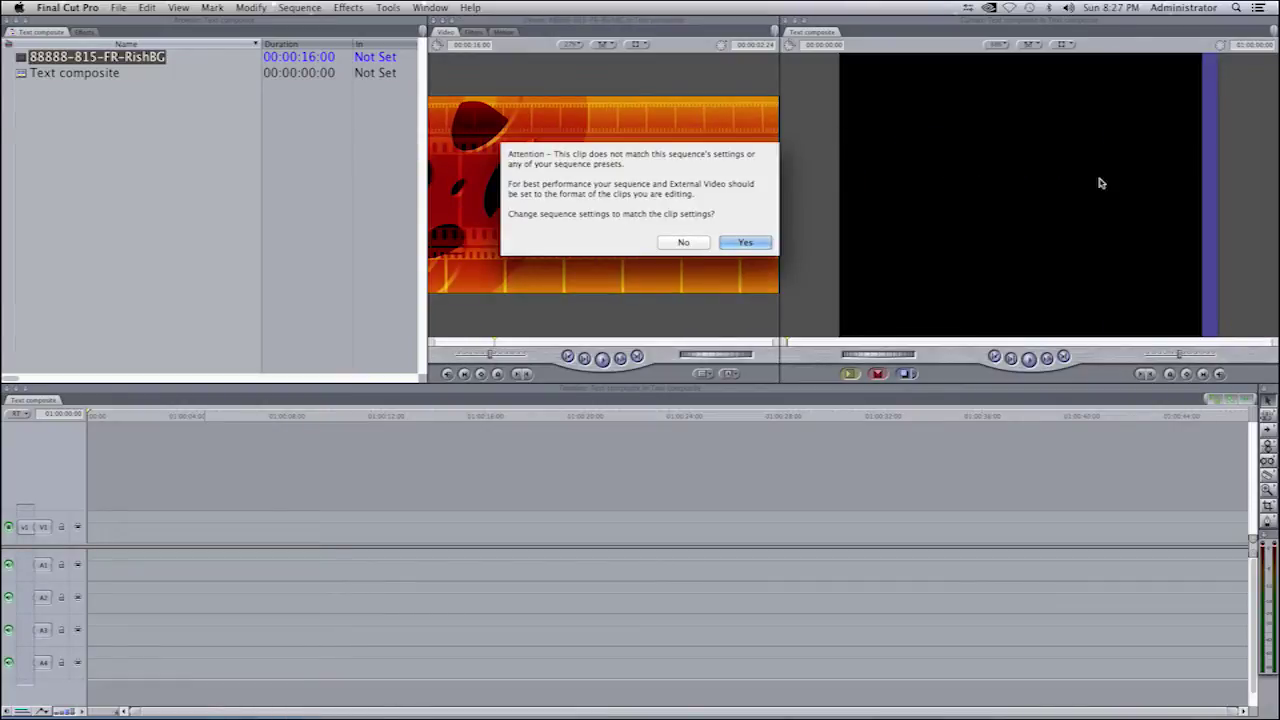
left_click(745, 241)
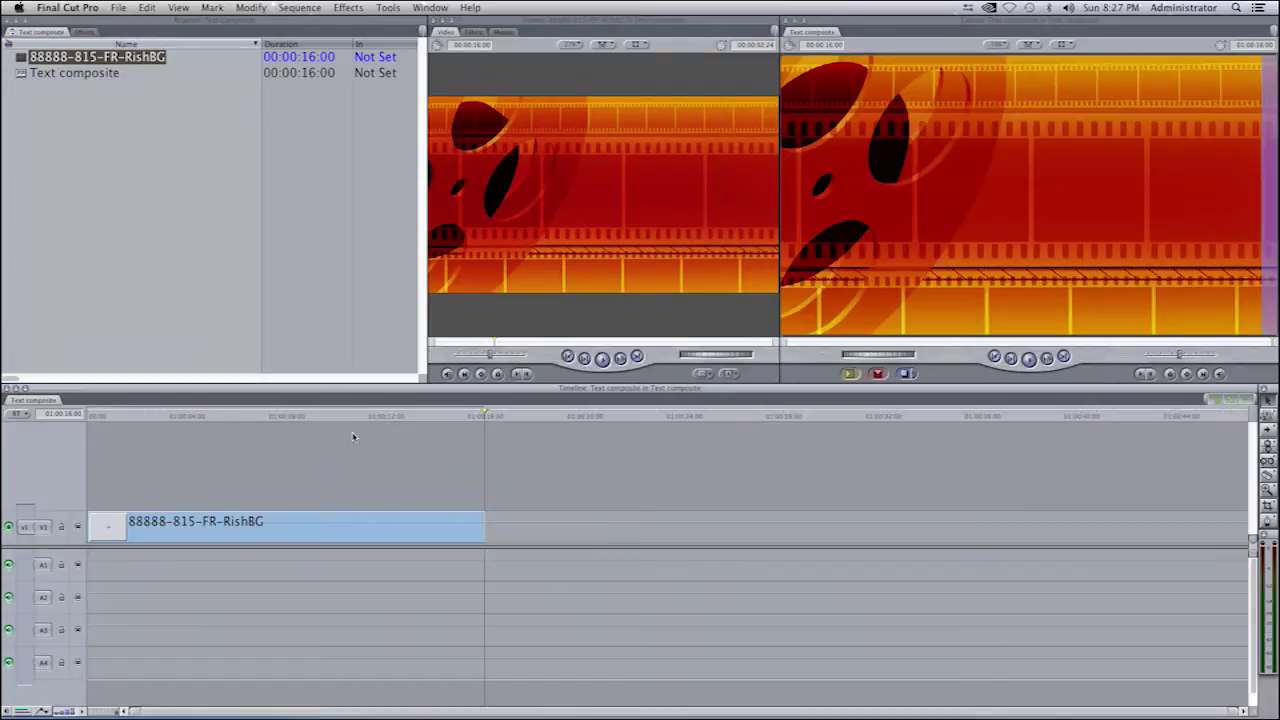
left_click_drag(320, 418, 148, 433)
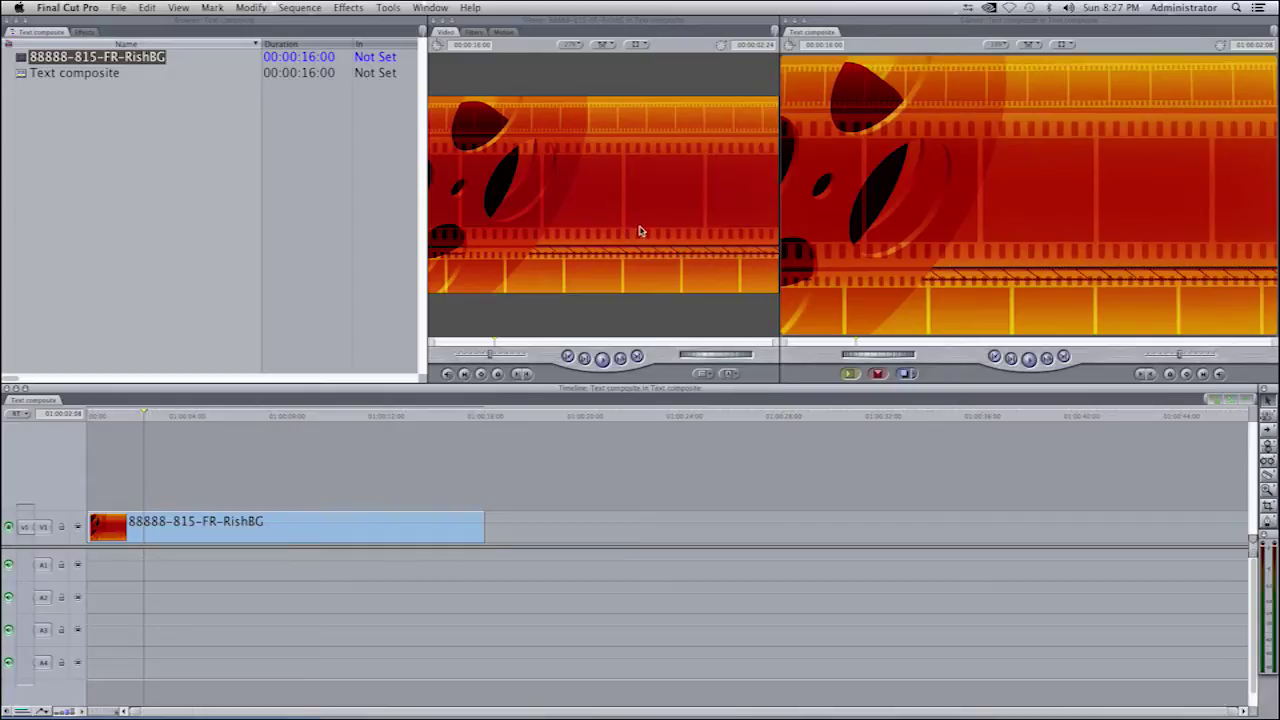
Add a Text generator reading SAMPLE TEXT from the Viewer's generator list
left_click(733, 375)
left_click(733, 375)
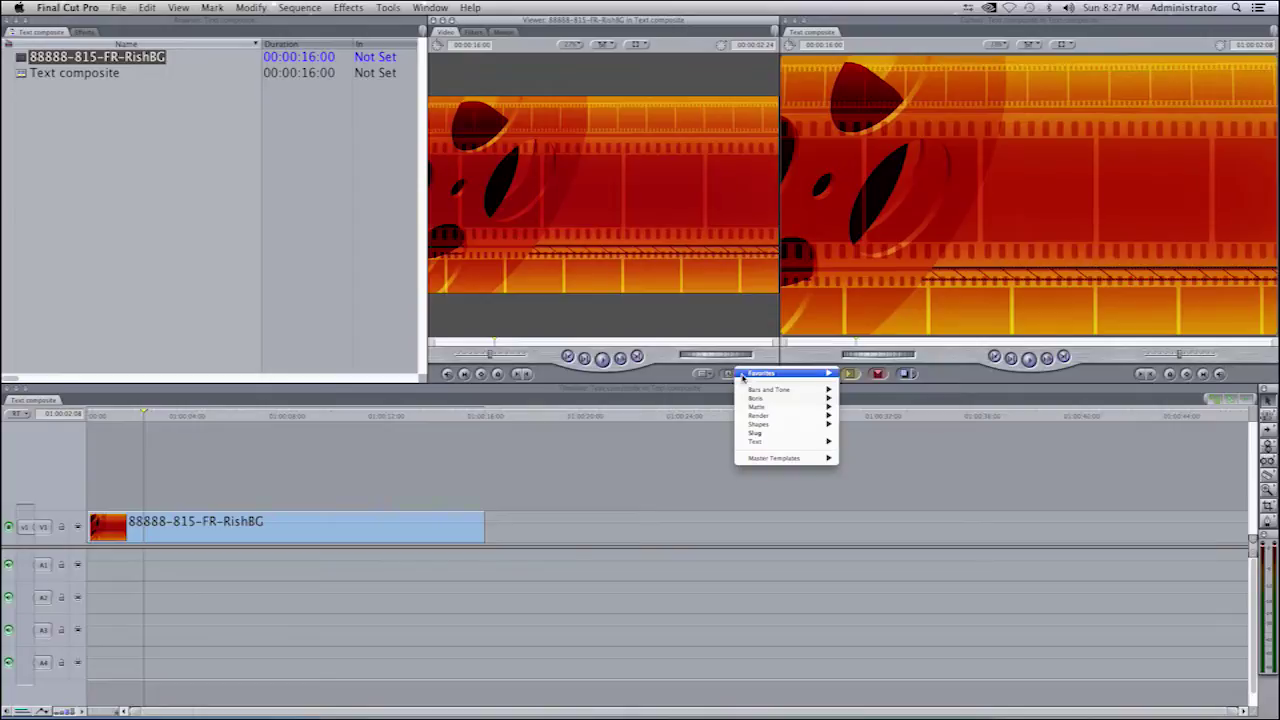
mouse_move(766, 443)
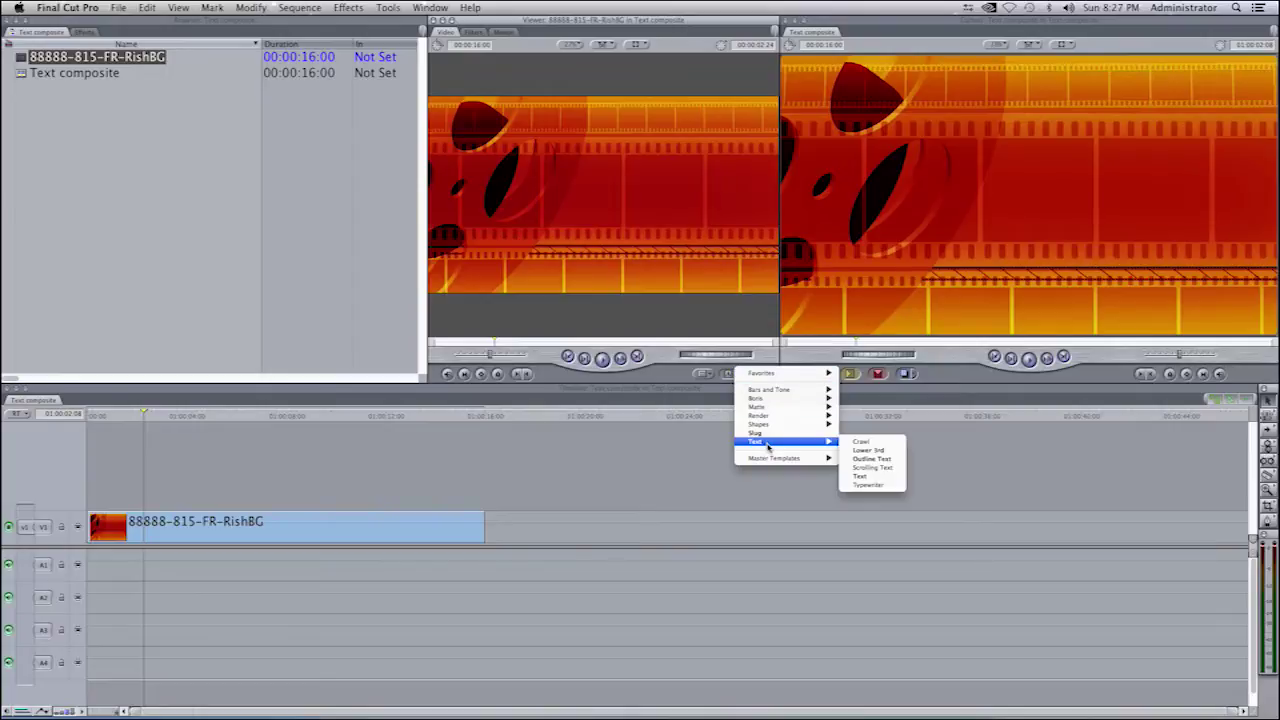
left_click(863, 476)
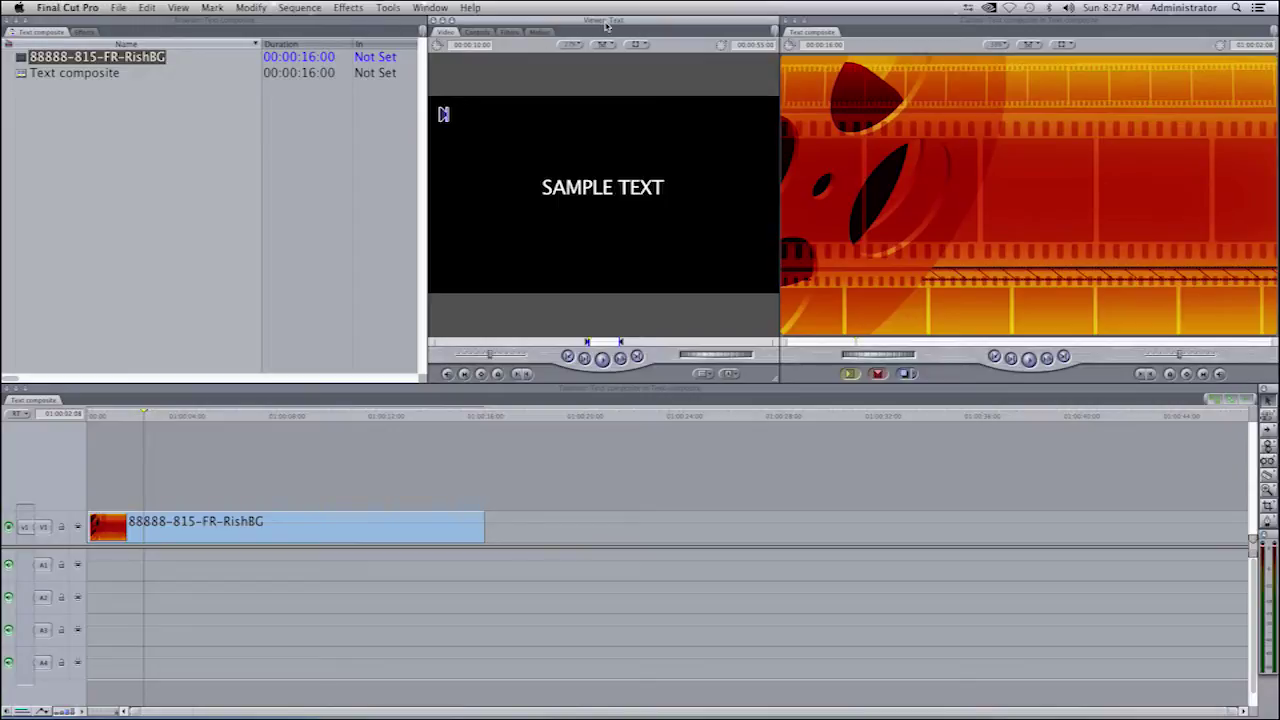
Review the title's text settings and style choices, then reload the film-reel clip into the Viewer
left_click(478, 32)
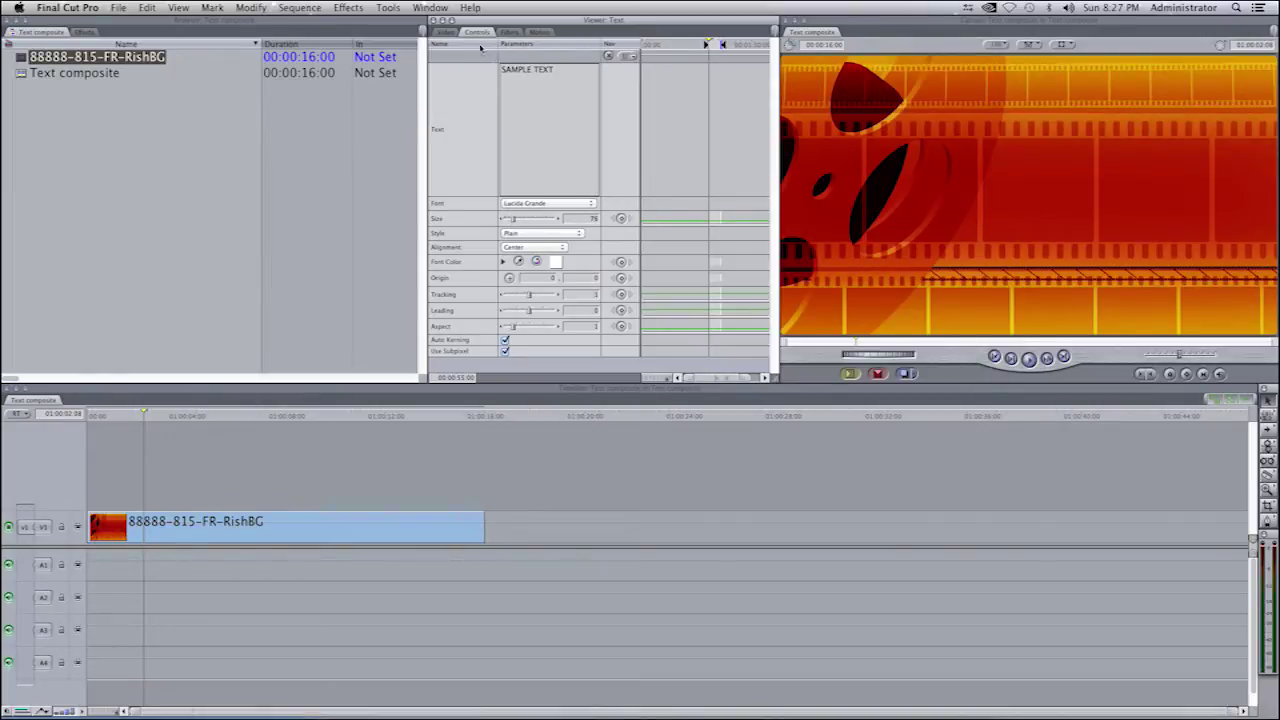
left_click(446, 33)
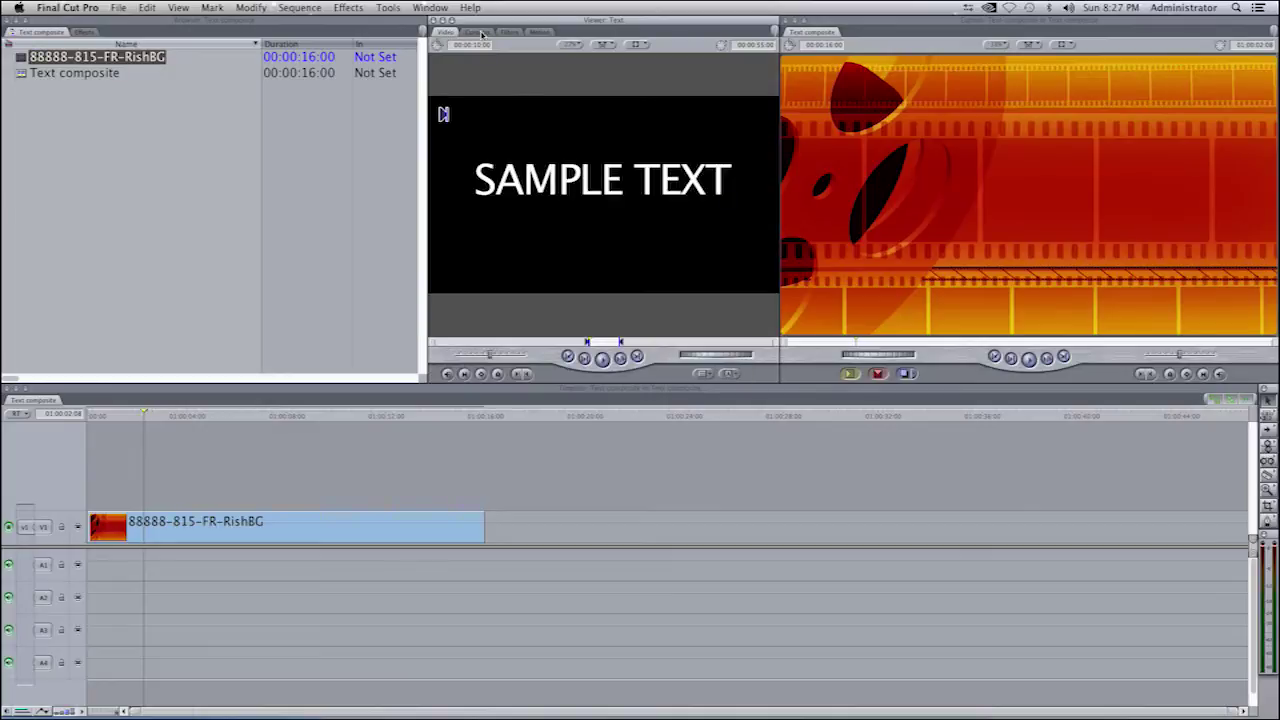
left_click(479, 34)
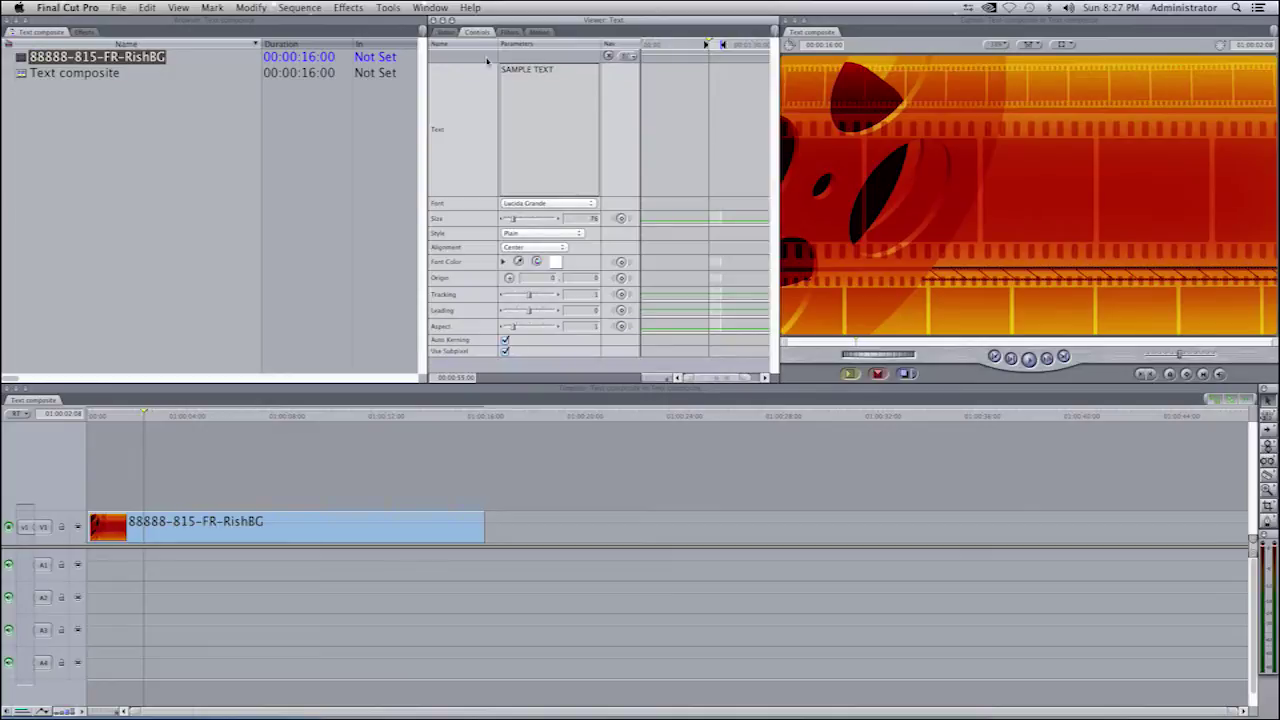
left_click(576, 236)
left_click(552, 240)
left_click(446, 32)
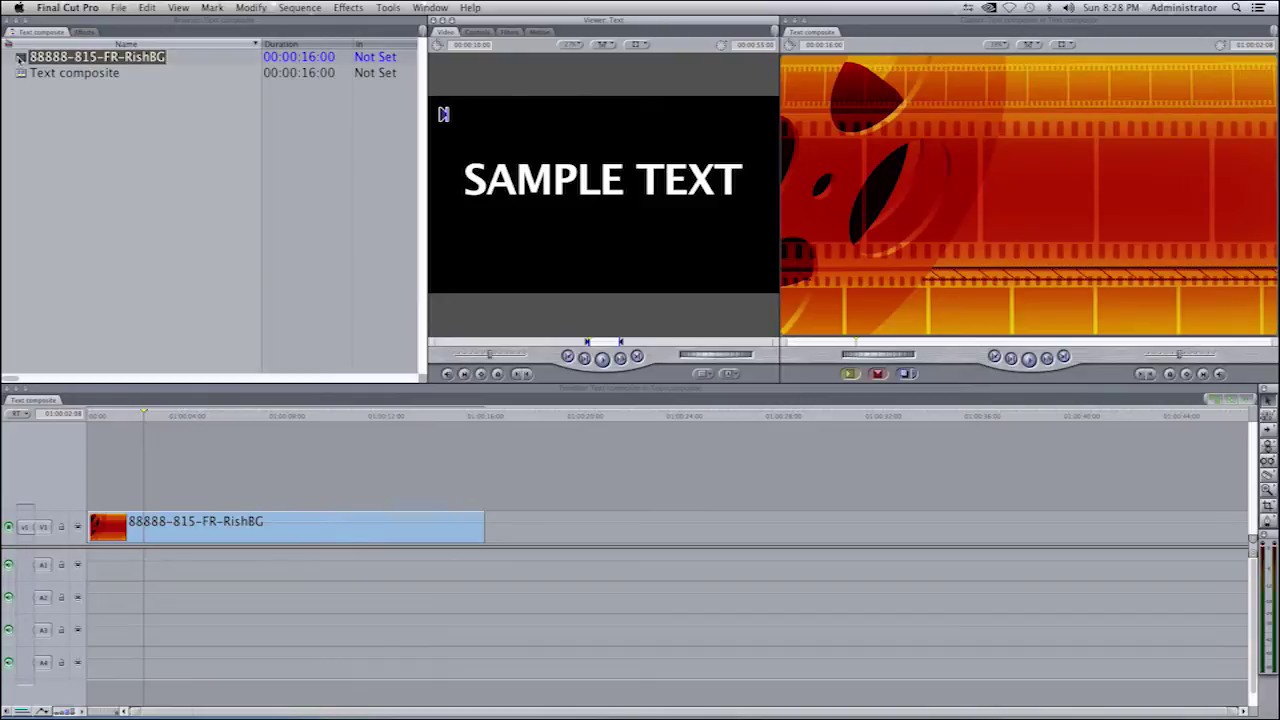
left_click_drag(21, 60, 603, 257)
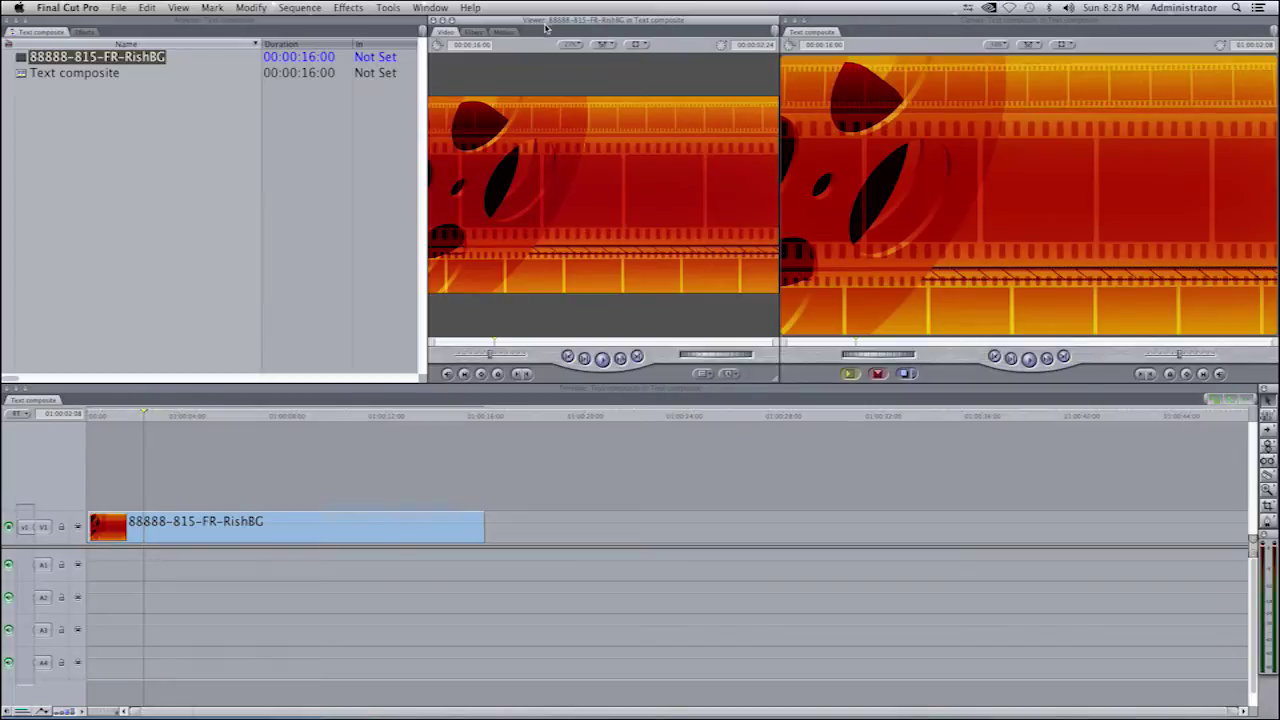
mouse_move(545, 24)
left_mouse_down()
mouse_move(751, 133)
mouse_move(446, 24)
mouse_move(731, 105)
mouse_move(550, 12)
left_mouse_up()
left_click(172, 155)
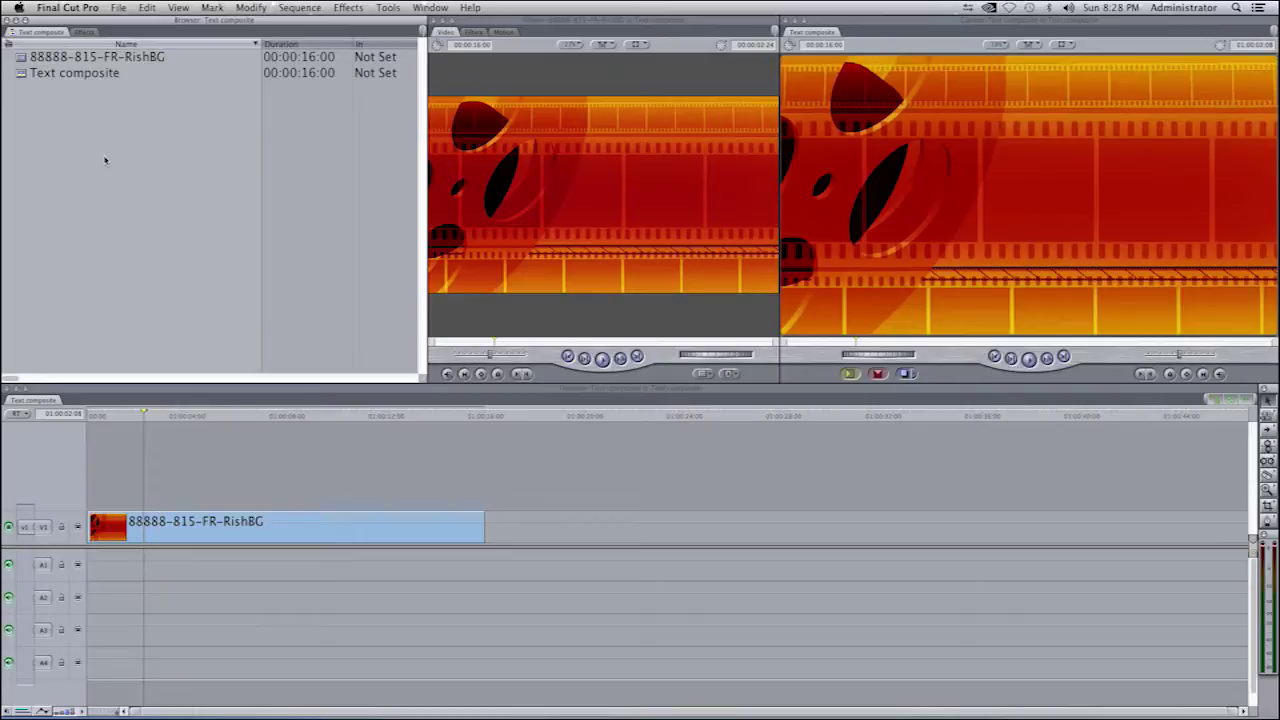
Add a SAMPLE TEXT Text generator and set its font size to 76
left_click(731, 373)
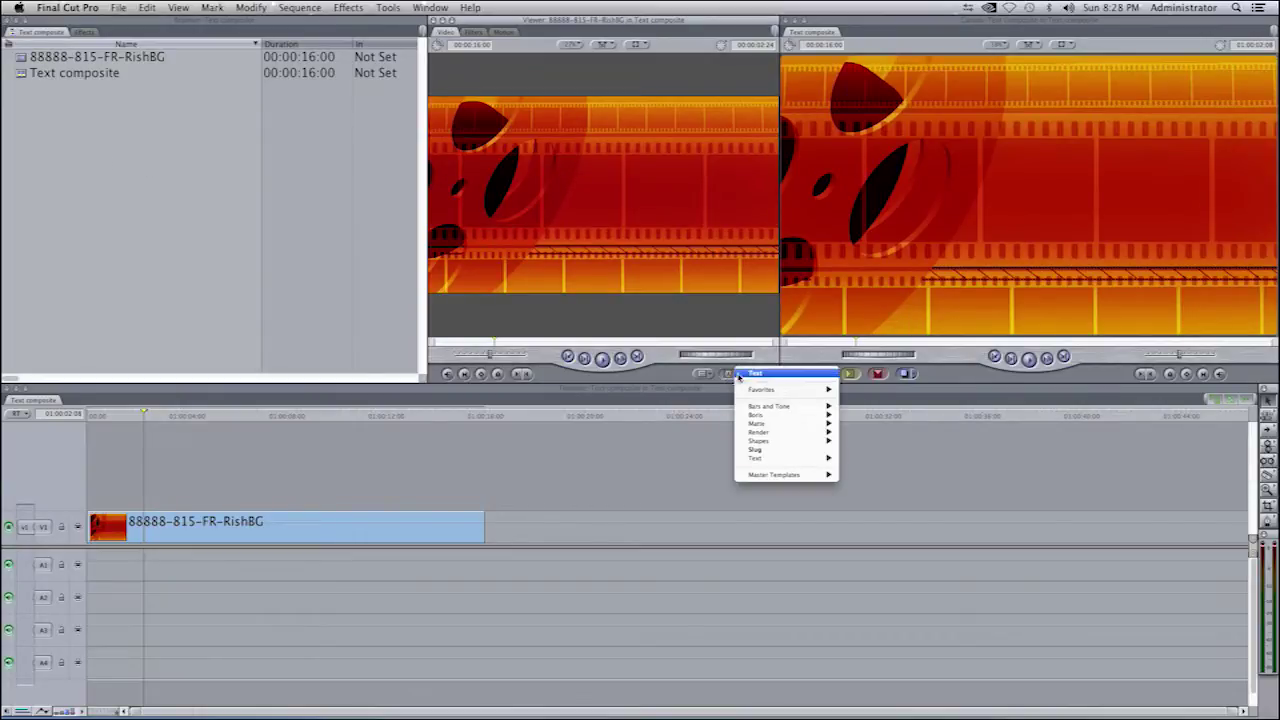
left_click(754, 374)
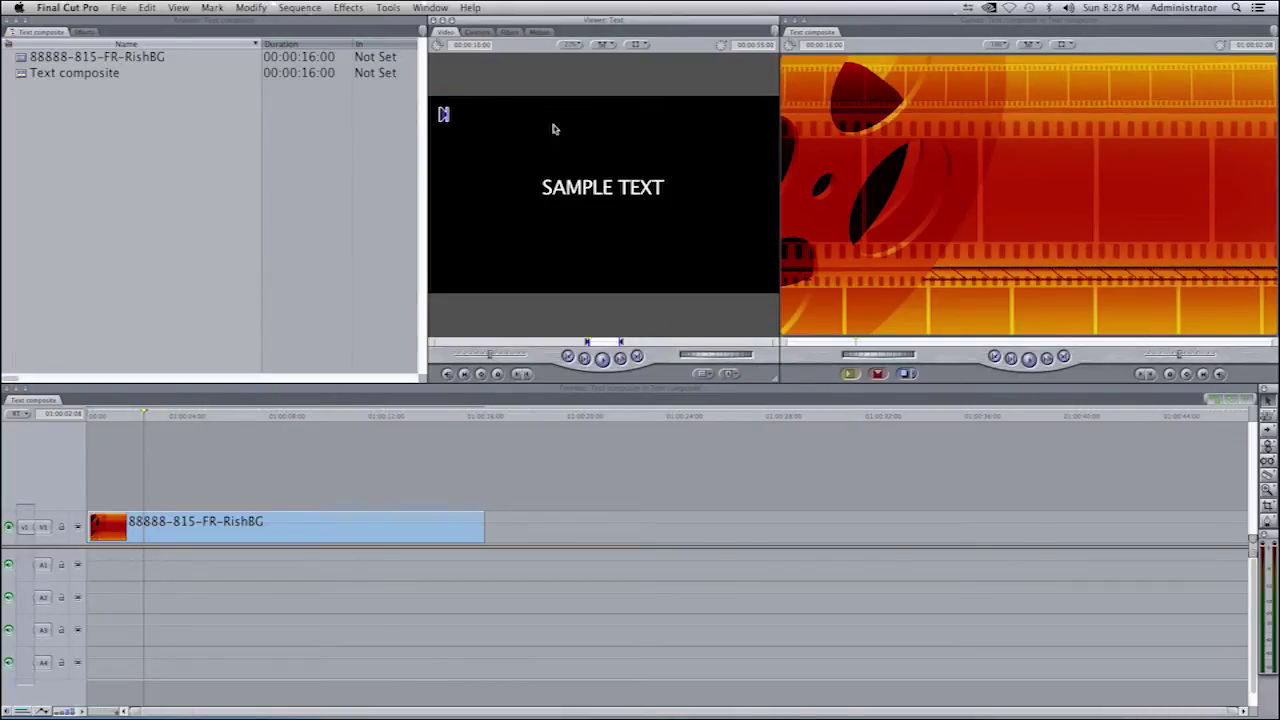
left_click(481, 33)
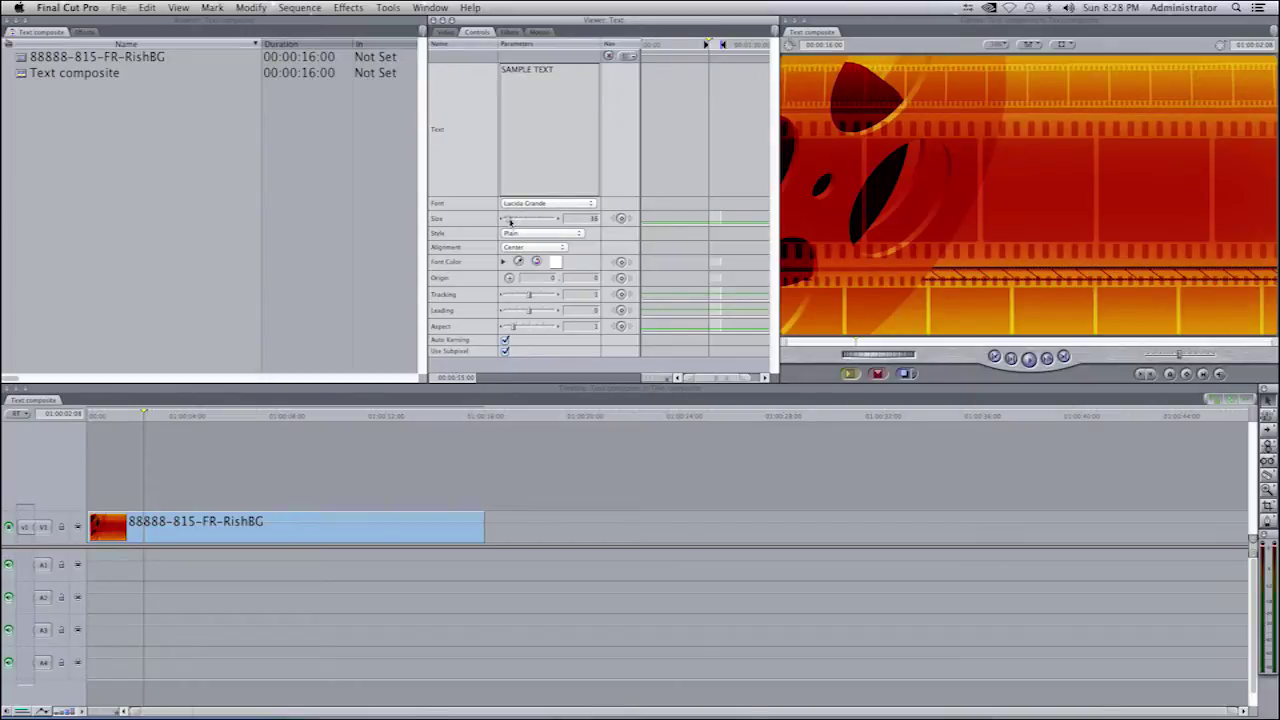
left_click_drag(510, 222, 515, 221)
left_click(445, 32)
Set the title's style to Bold and preview the bold SAMPLE TEXT
left_click(477, 32)
left_click(578, 234)
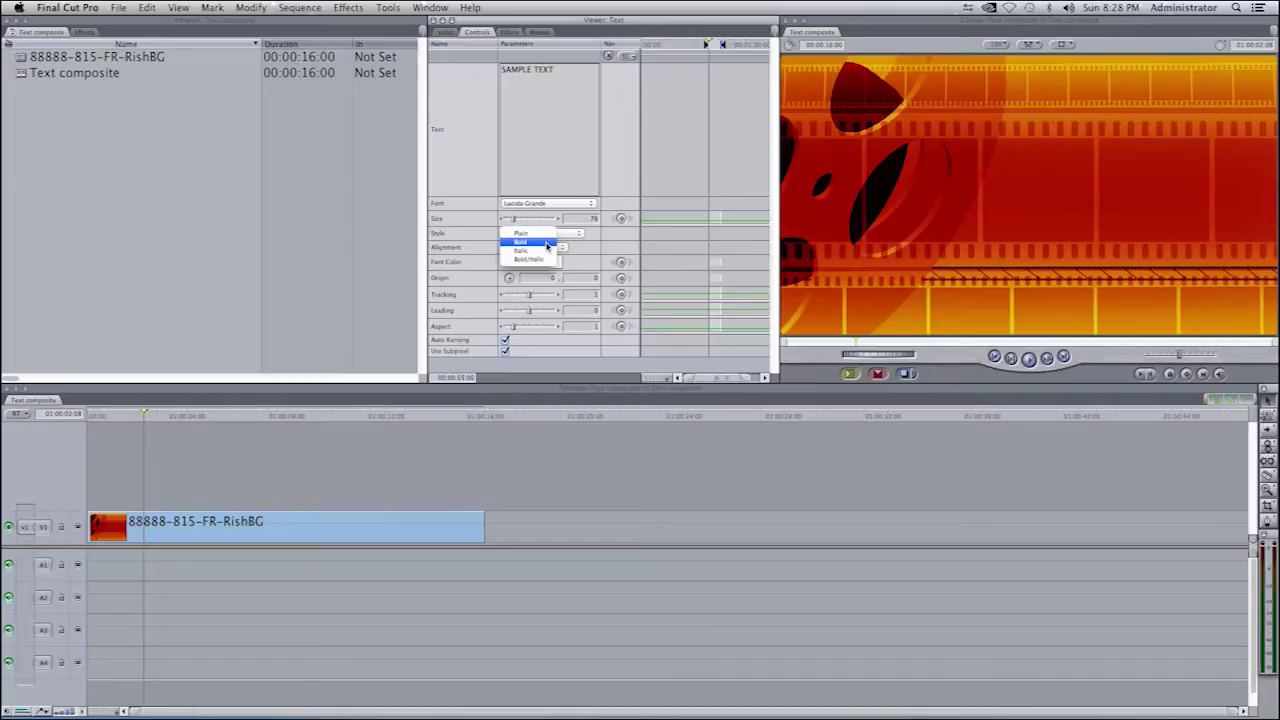
left_click(548, 246)
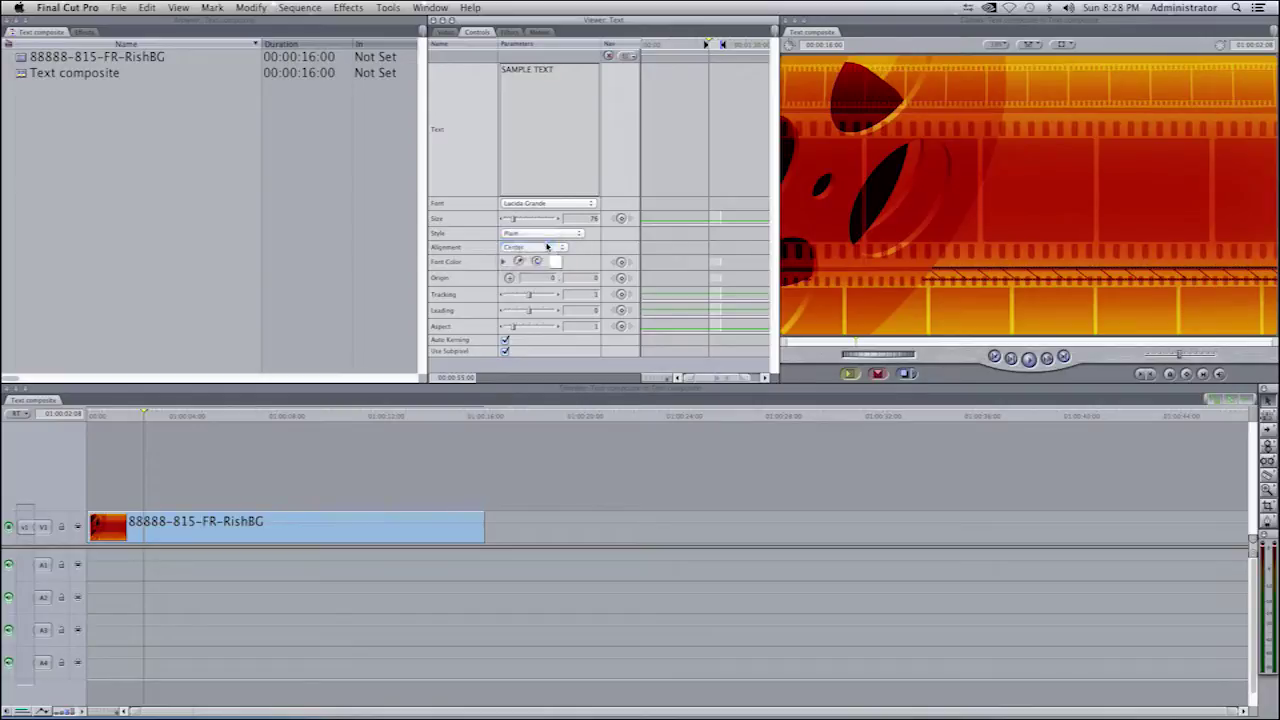
left_click(453, 35)
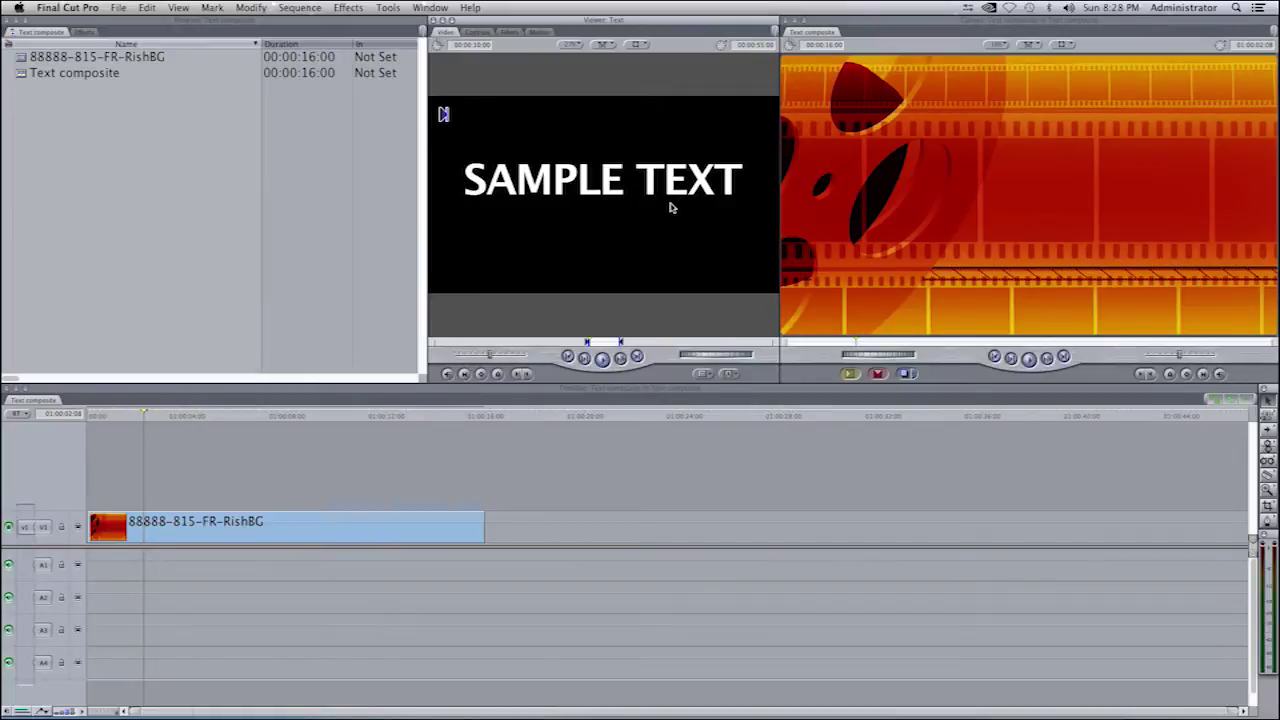
Save the bold title from the Viewer as a Text clip in the project list
left_click_drag(672, 208, 107, 203)
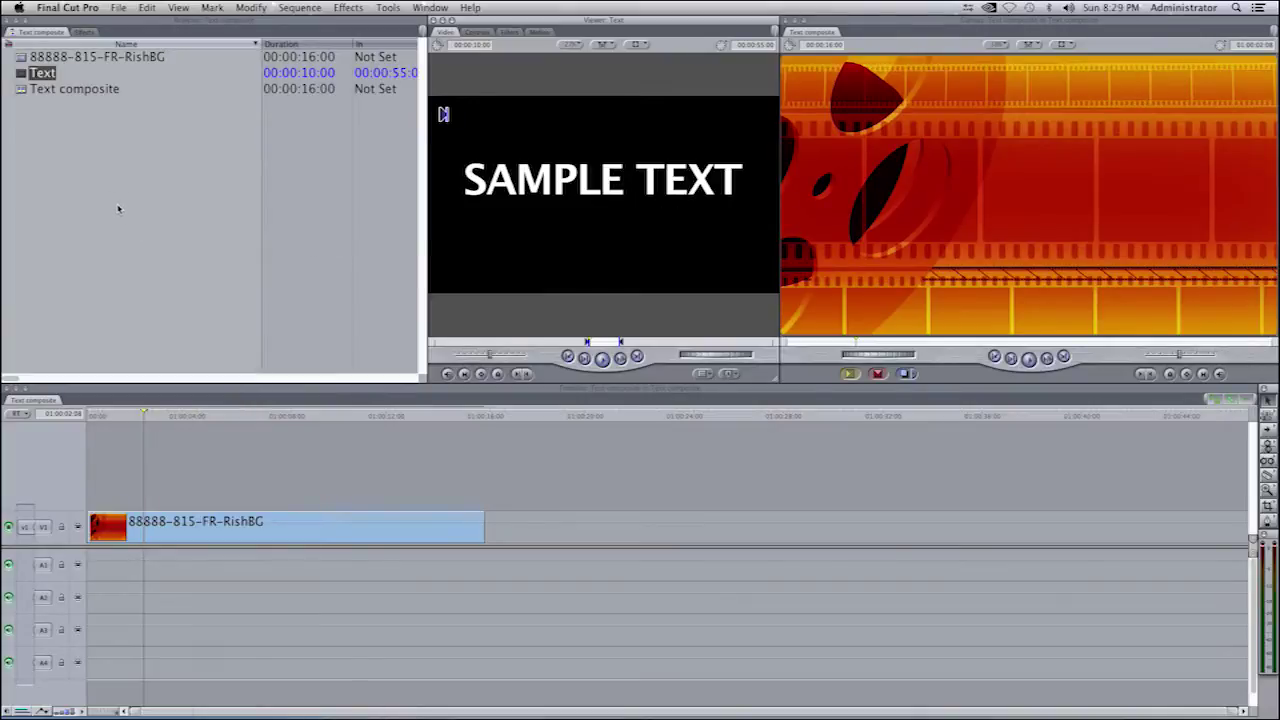
left_click(67, 142)
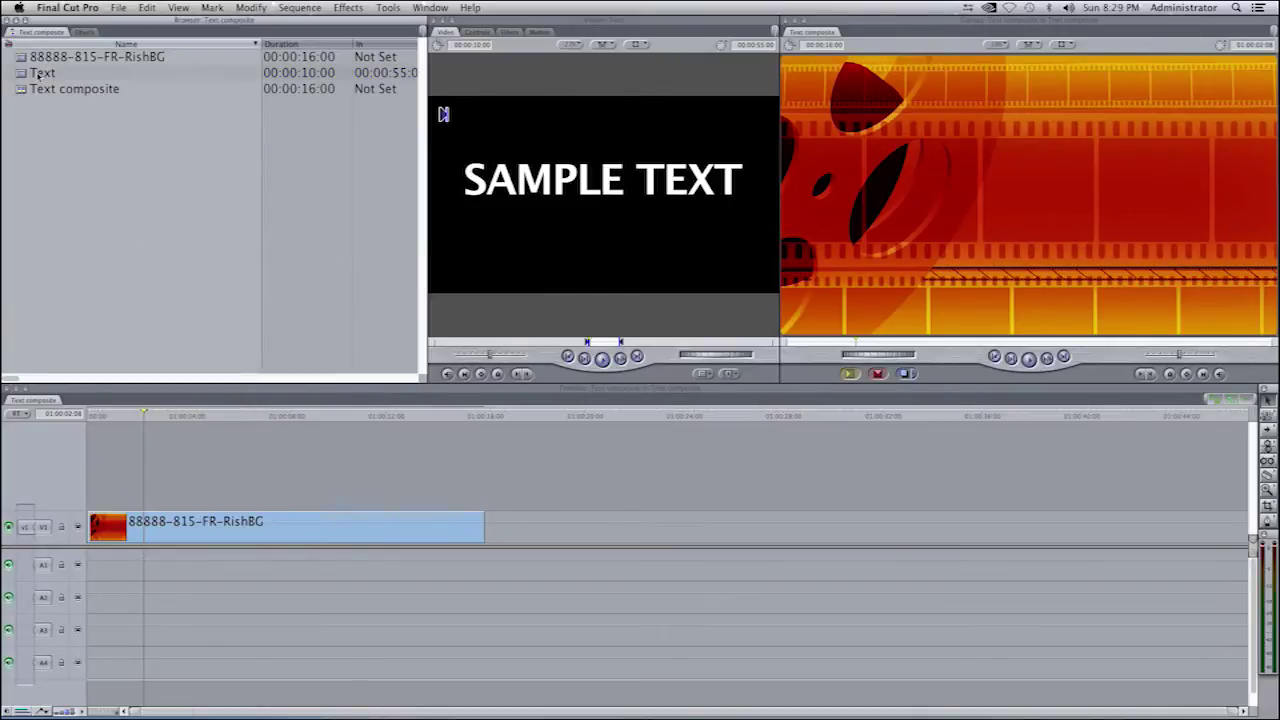
left_click(47, 75)
left_click(185, 285)
Reopen the Text clip in the Viewer, check its Controls and Filters, and preview the rendered image
left_click(60, 57)
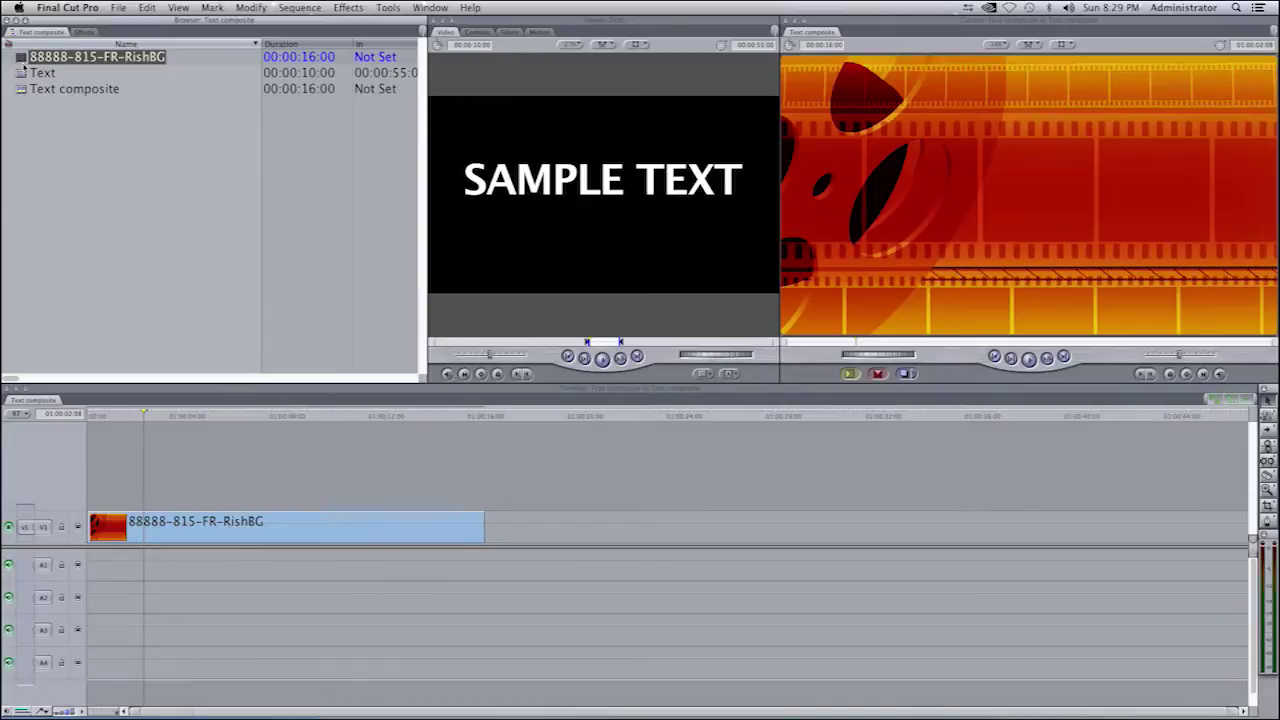
left_click_drag(24, 60, 507, 265)
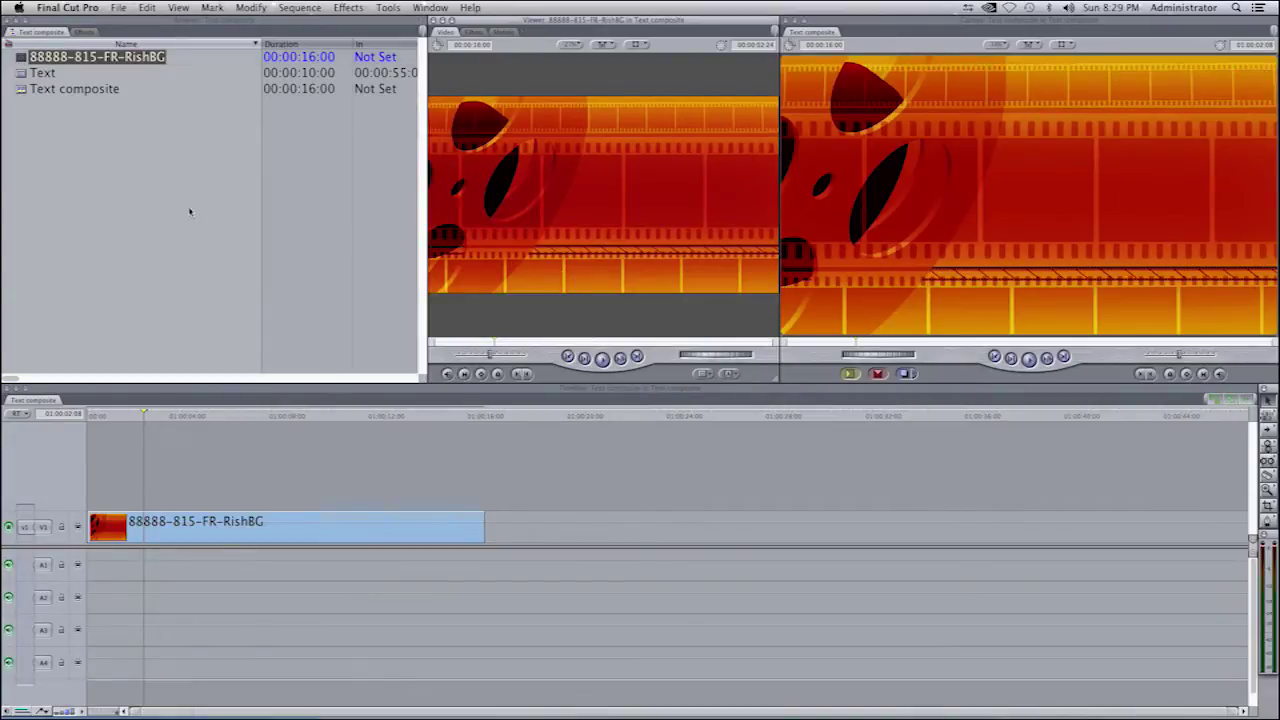
left_click_drag(22, 76, 435, 167)
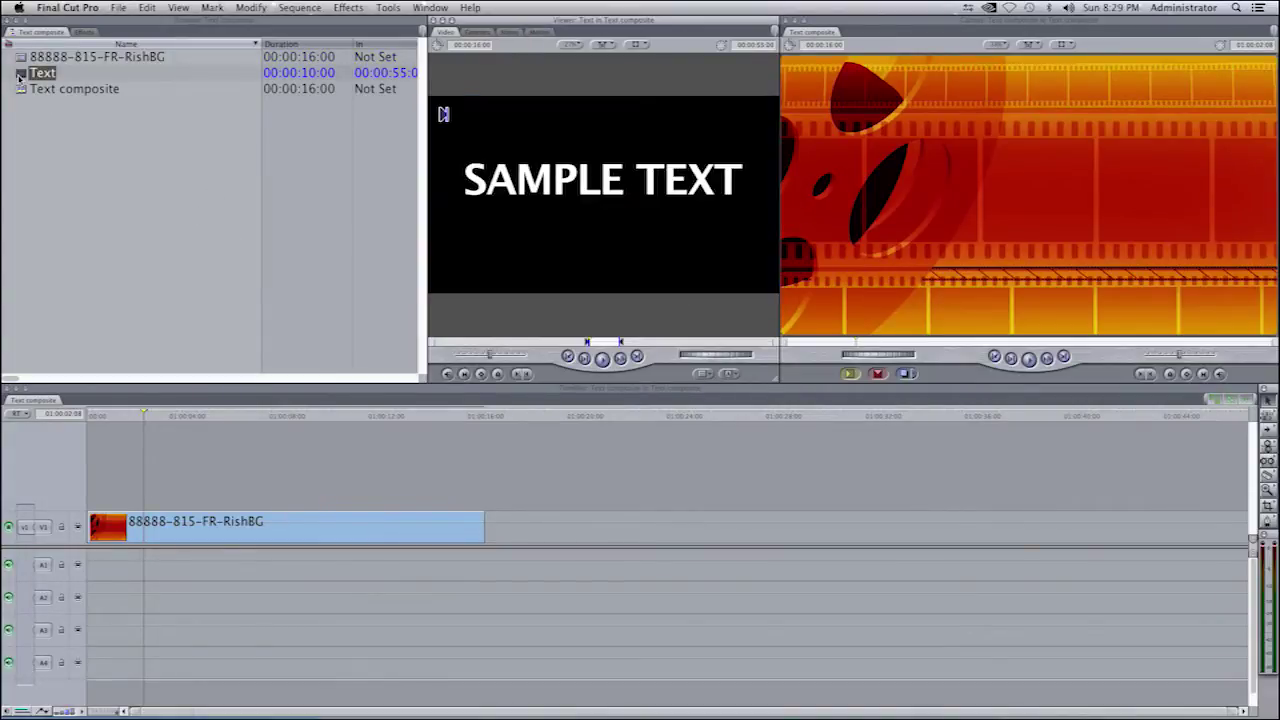
left_click(480, 32)
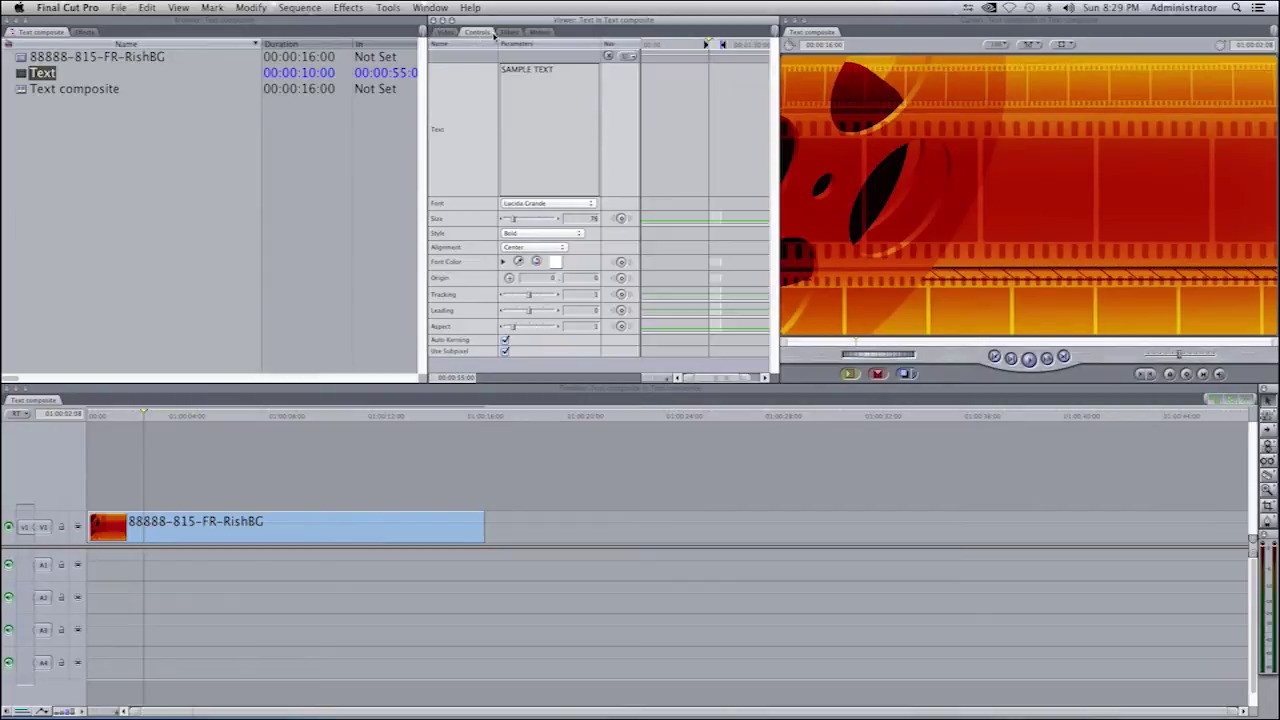
left_click(514, 33)
left_click(481, 32)
left_click(448, 32)
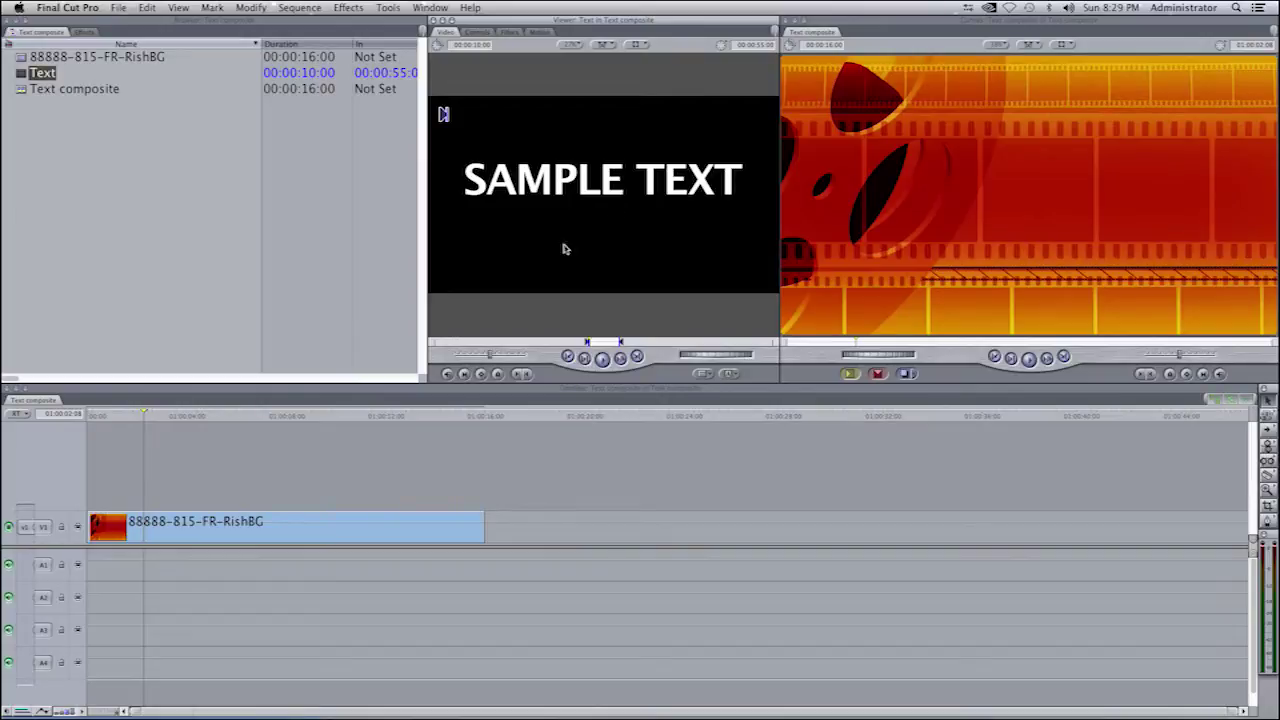
Move the film-reel clip up to V2 and place the SAMPLE TEXT title on V1
left_click(229, 532)
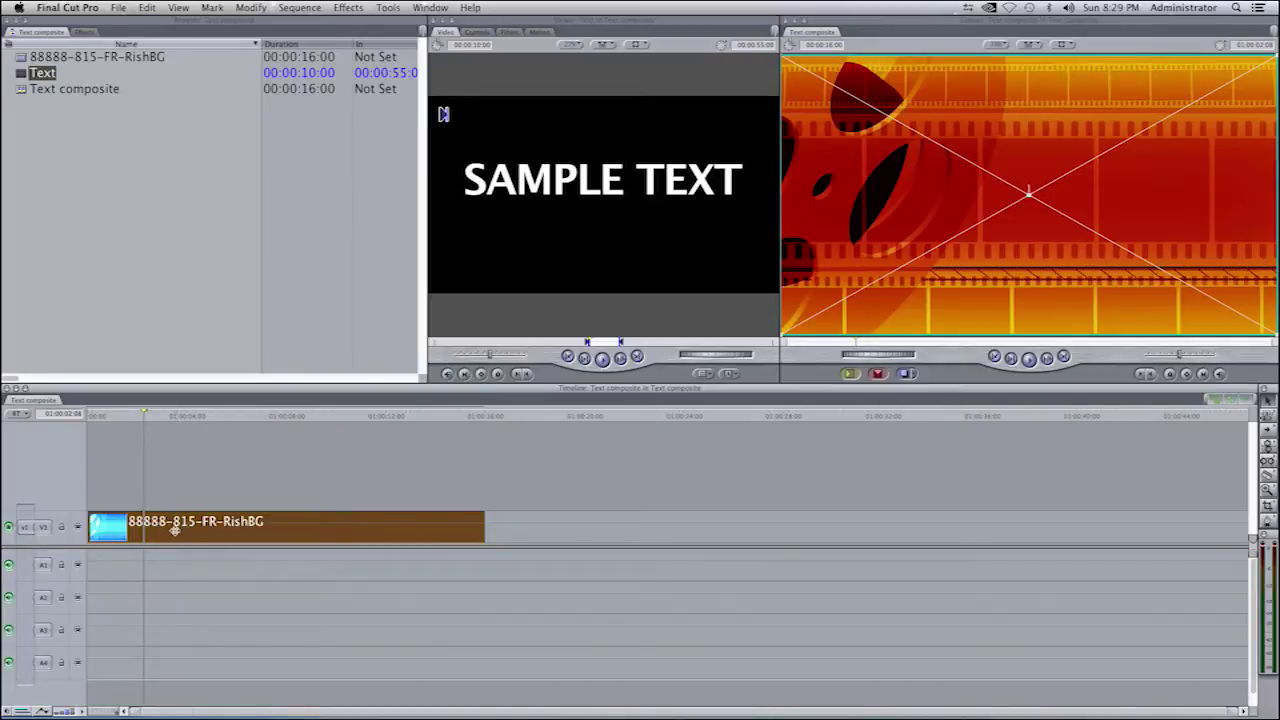
left_click_drag(174, 530, 163, 502)
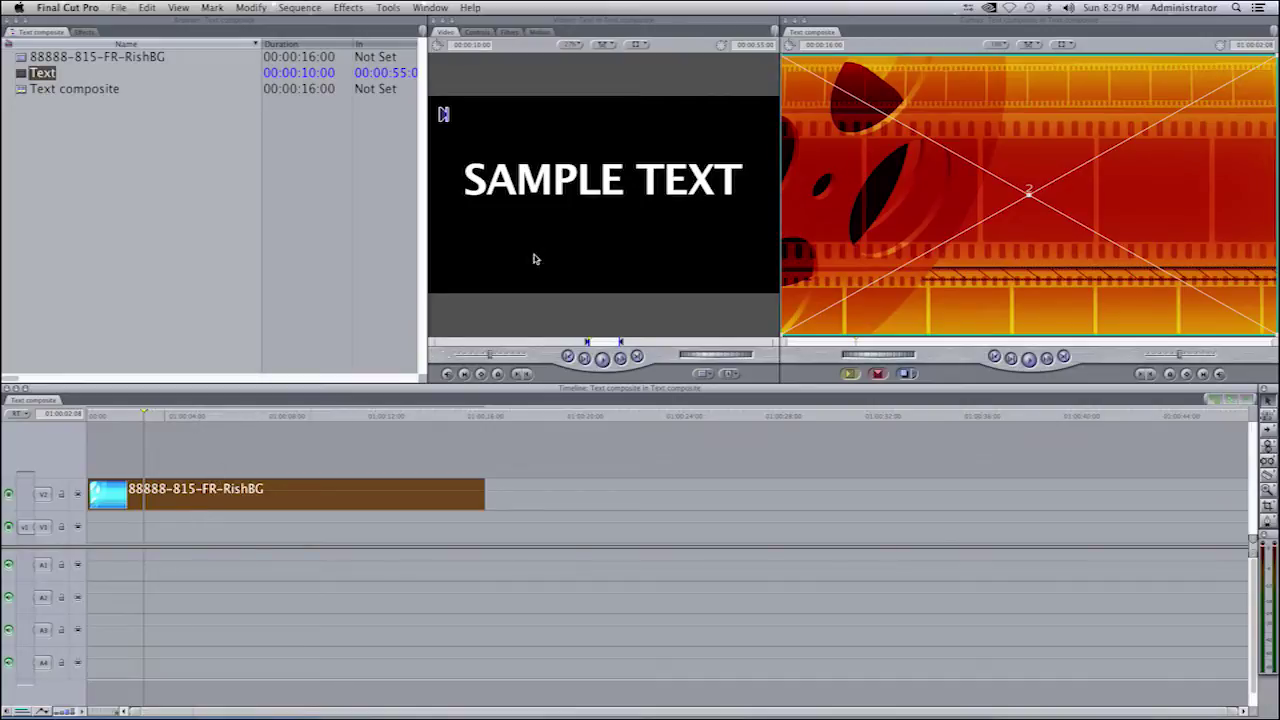
left_click_drag(600, 206, 92, 535)
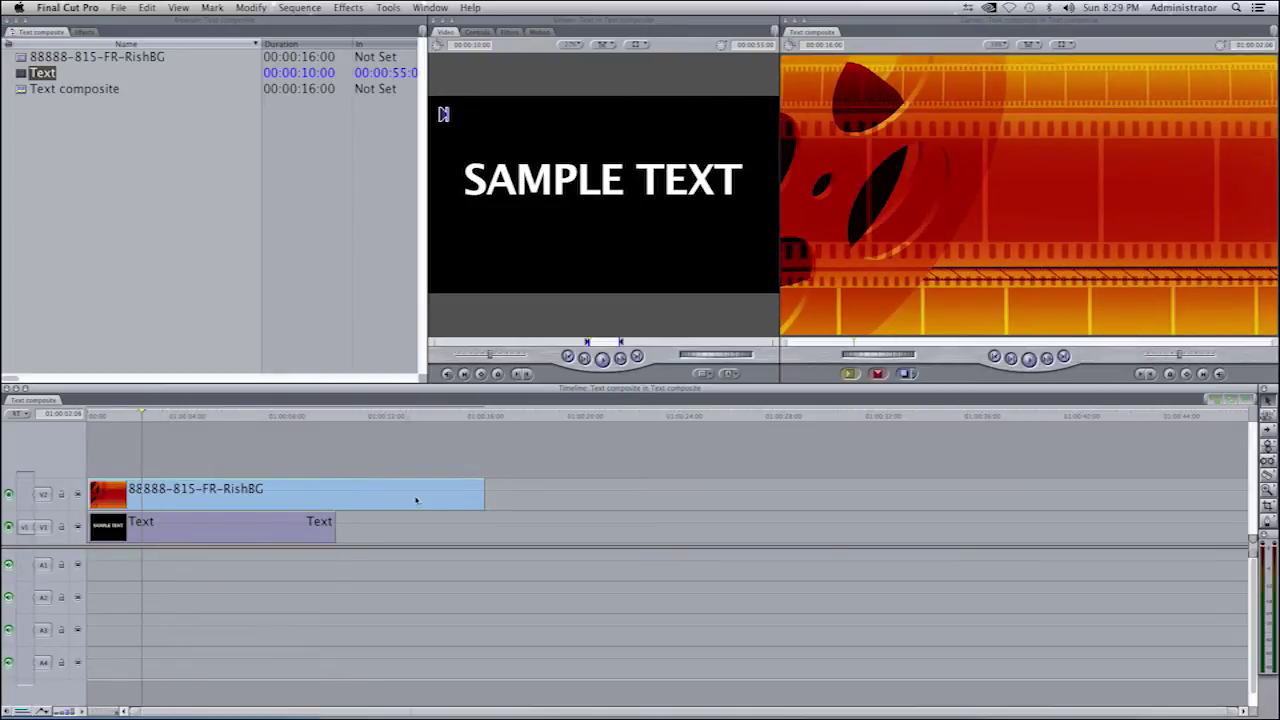
Trim the V2 background clip to the title's 10-second length and preview the stack
left_click_drag(484, 500, 334, 503)
mouse_move(207, 415)
left_mouse_down()
mouse_move(163, 418)
mouse_move(184, 420)
left_mouse_up()
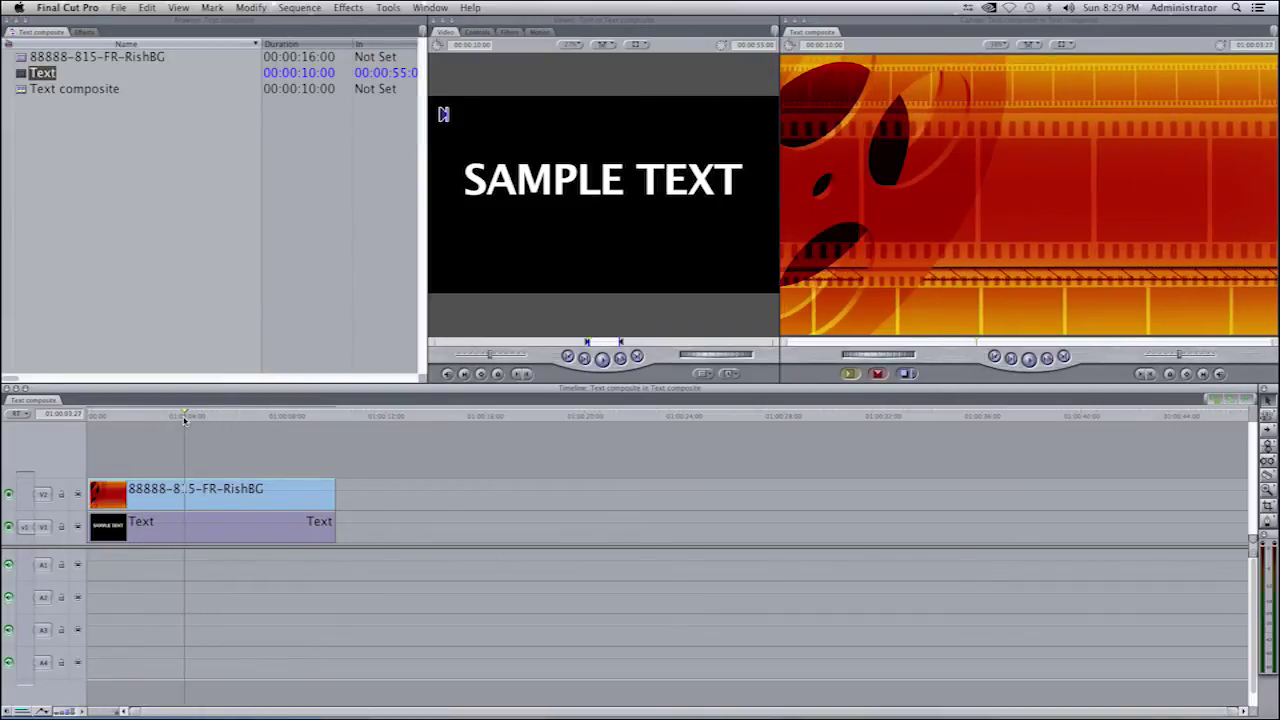
left_click(199, 531)
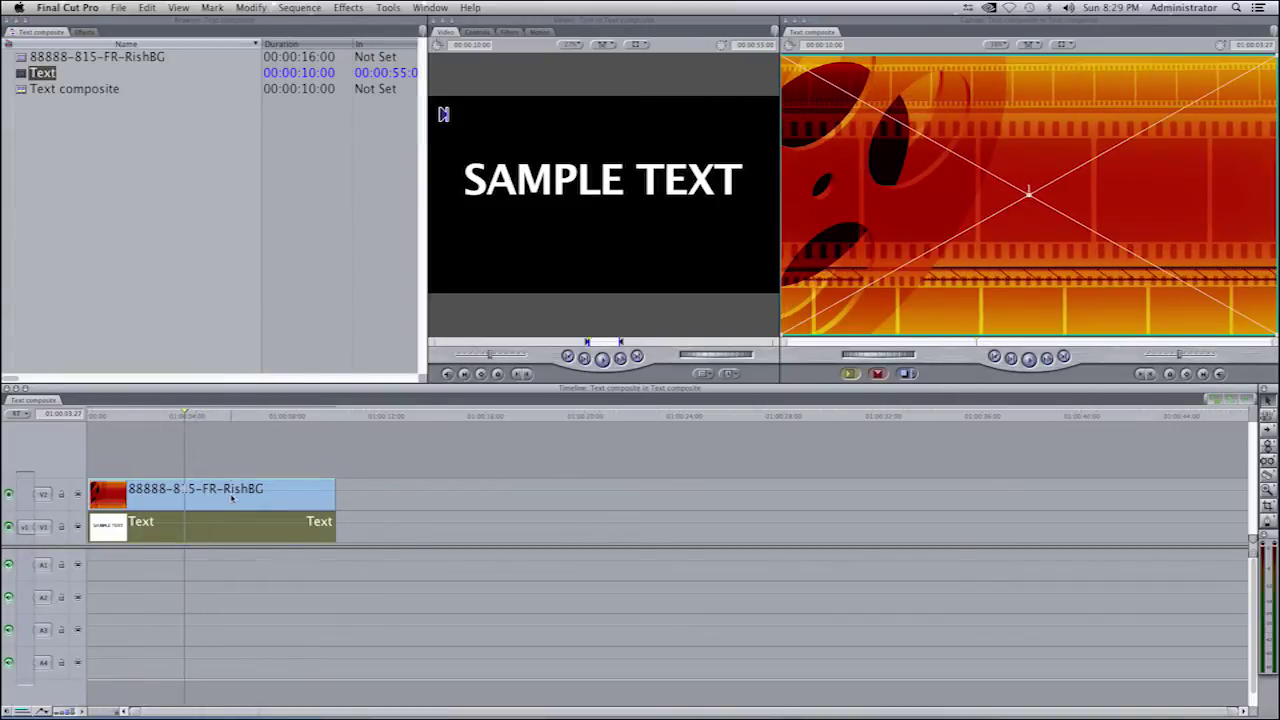
left_click(231, 497)
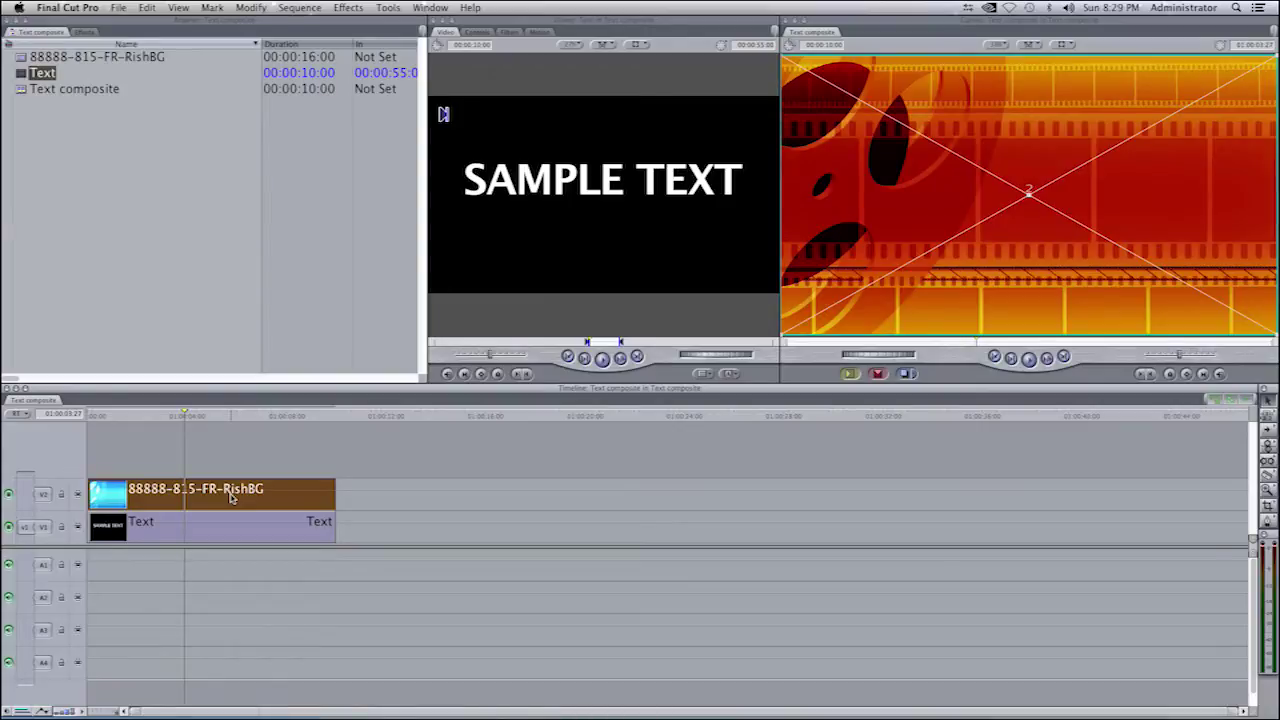
left_click(231, 468)
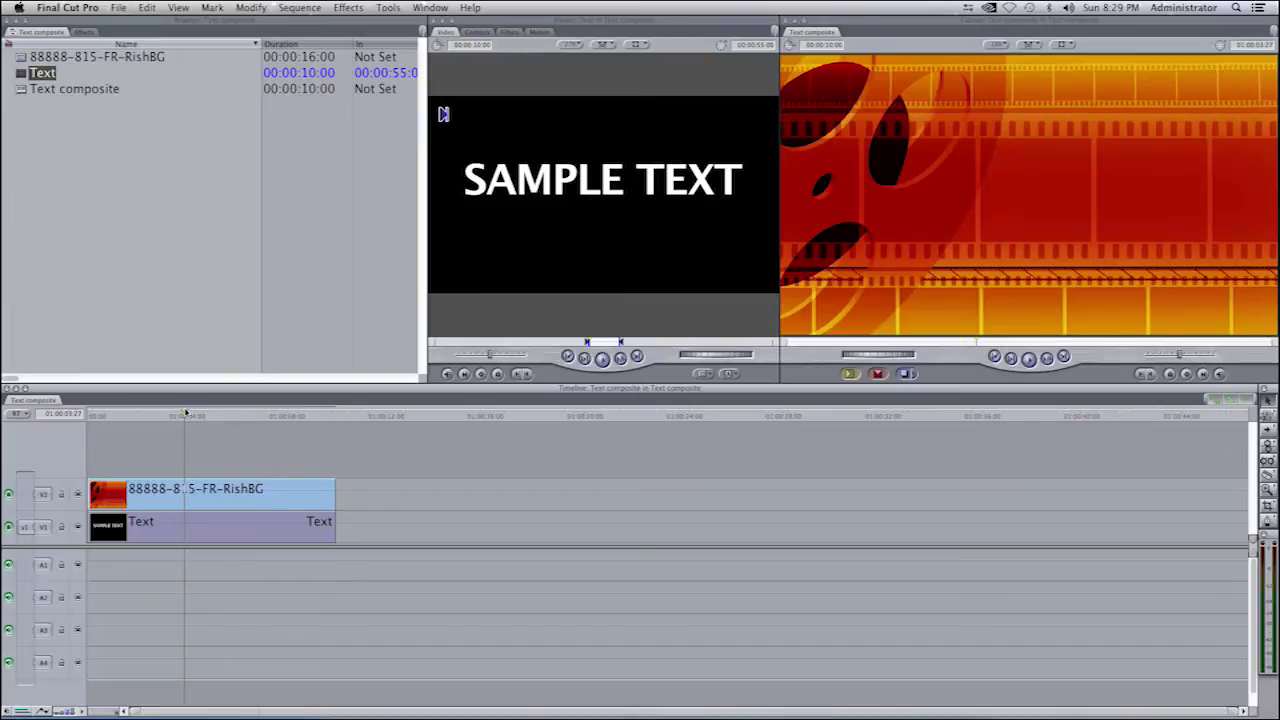
left_click_drag(185, 411, 192, 412)
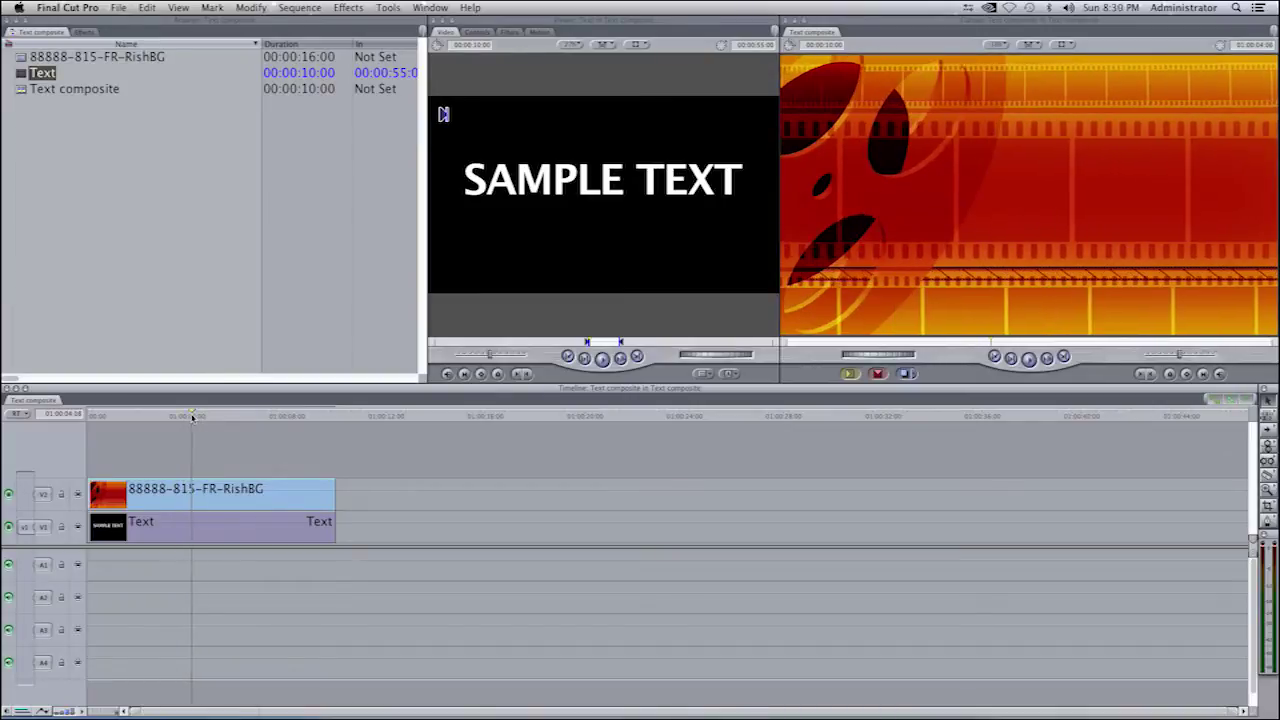
left_click(8, 494)
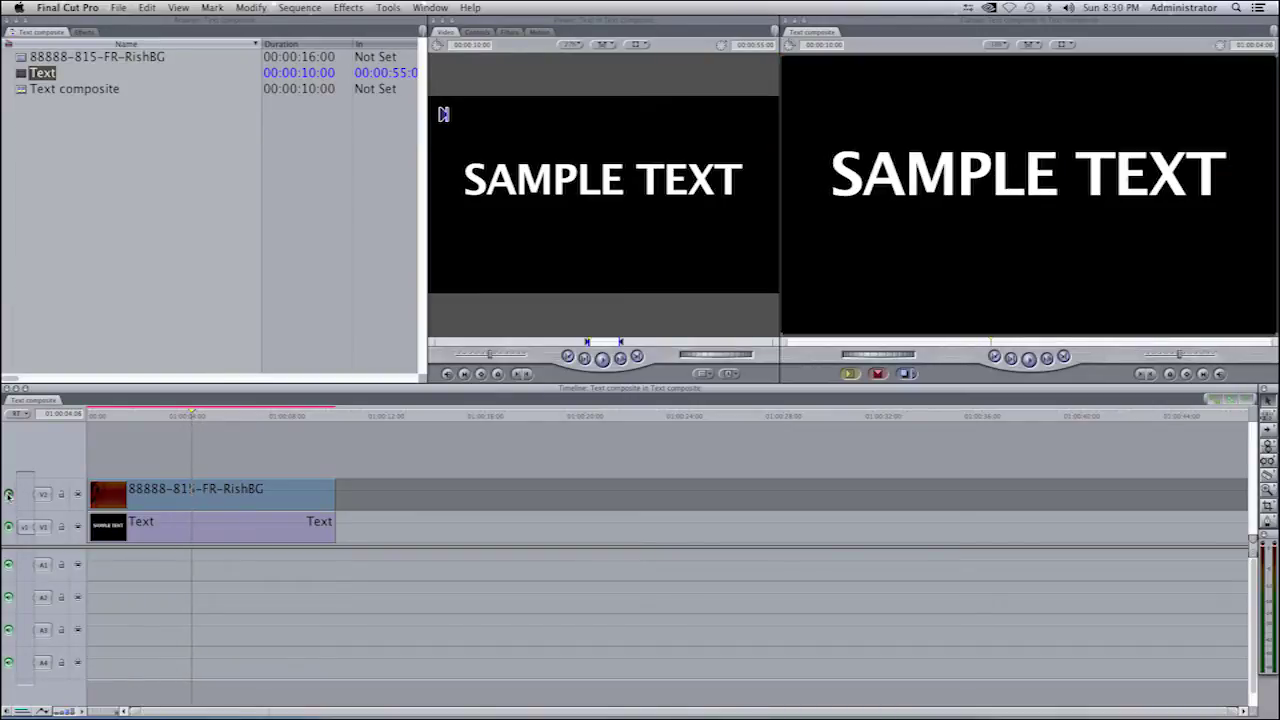
left_click(8, 494)
left_click(8, 494)
left_click(8, 494)
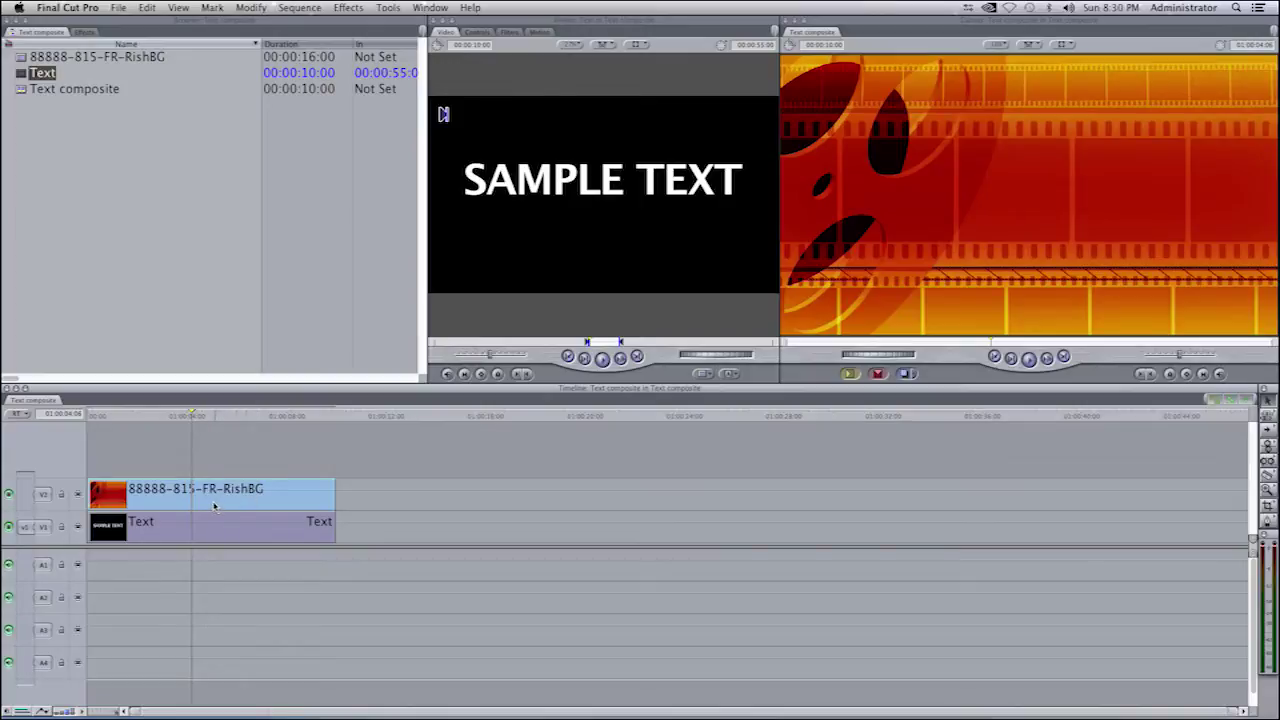
left_click(213, 506)
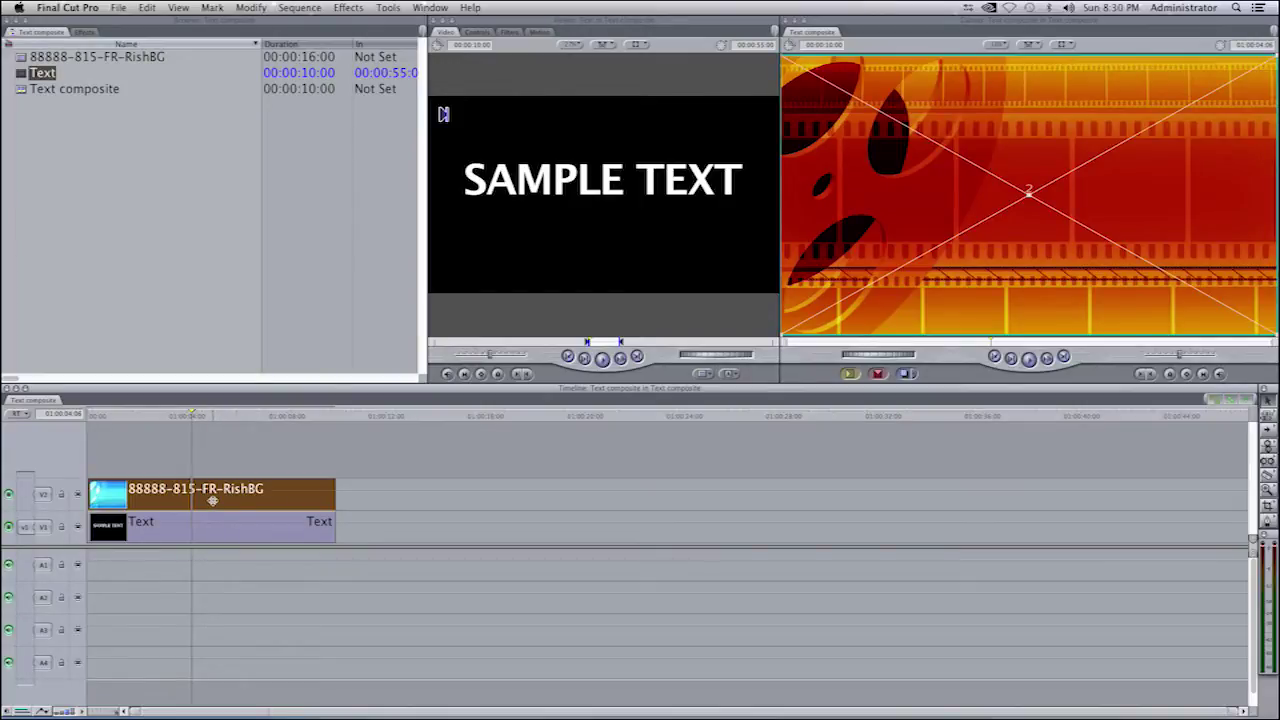
Try Subtract and another composite mode on the V2 film-reel clip, previewing the result
right_click(210, 499)
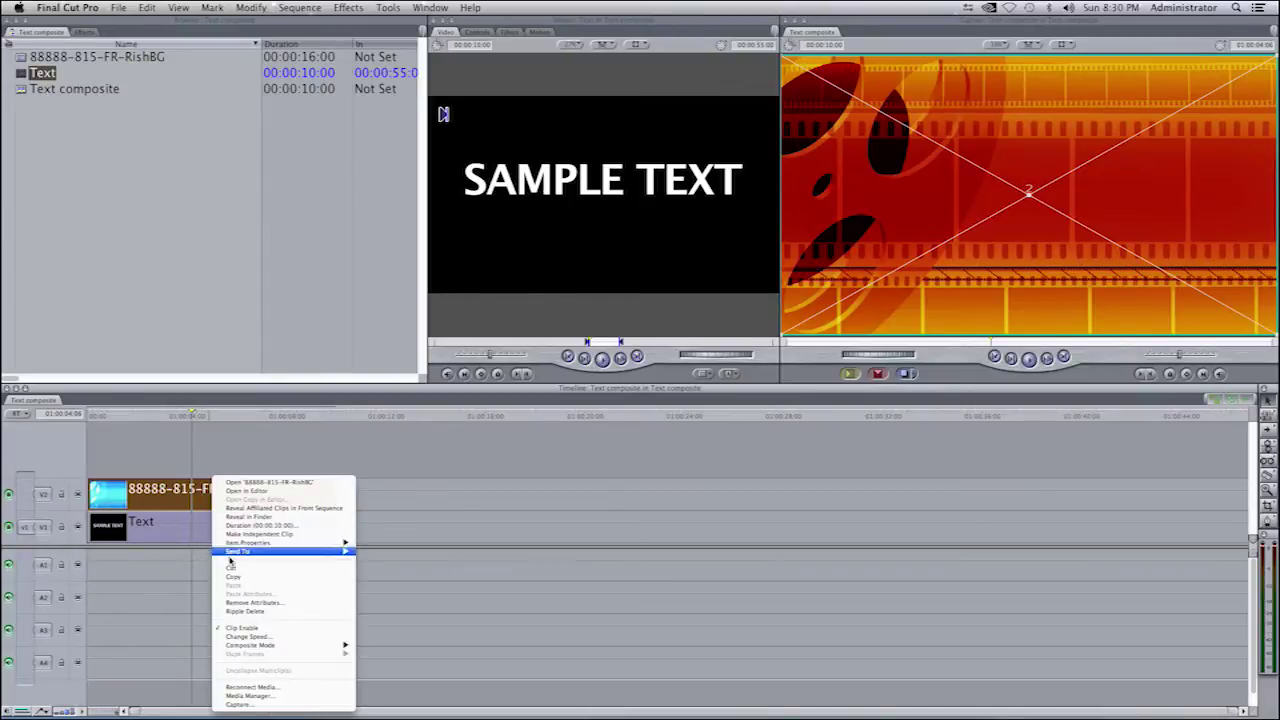
mouse_move(262, 647)
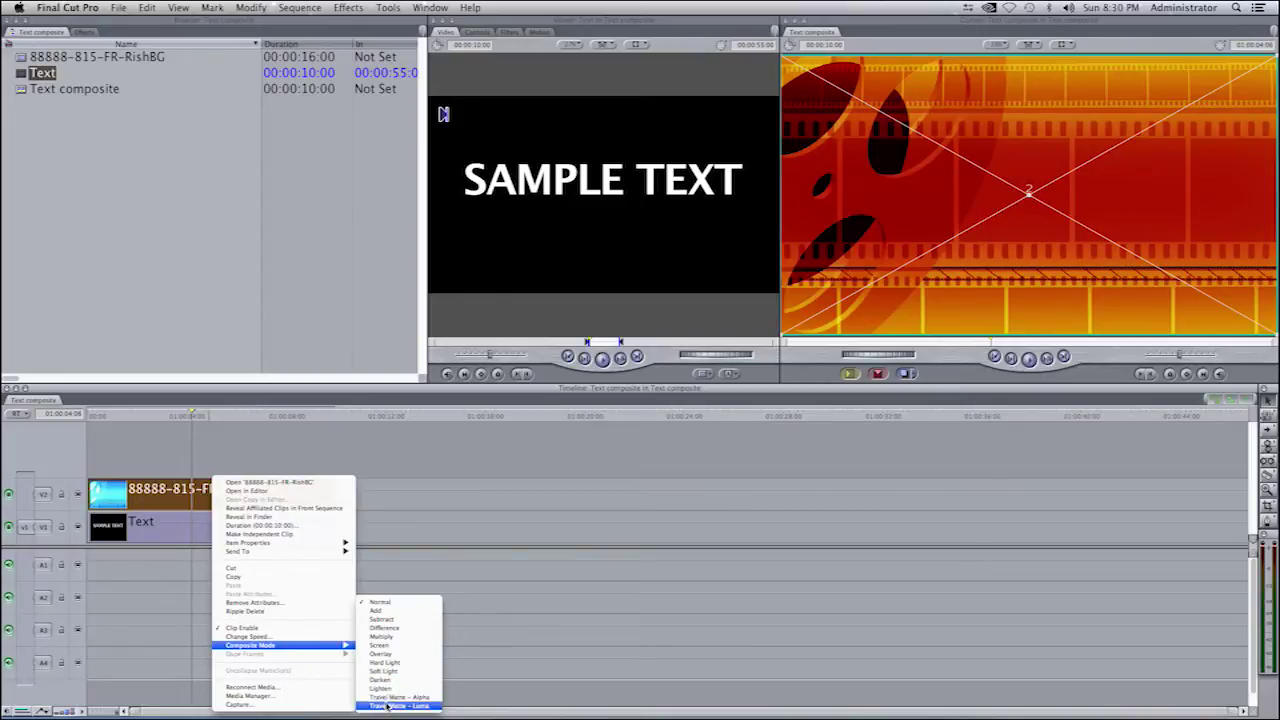
left_click(366, 450)
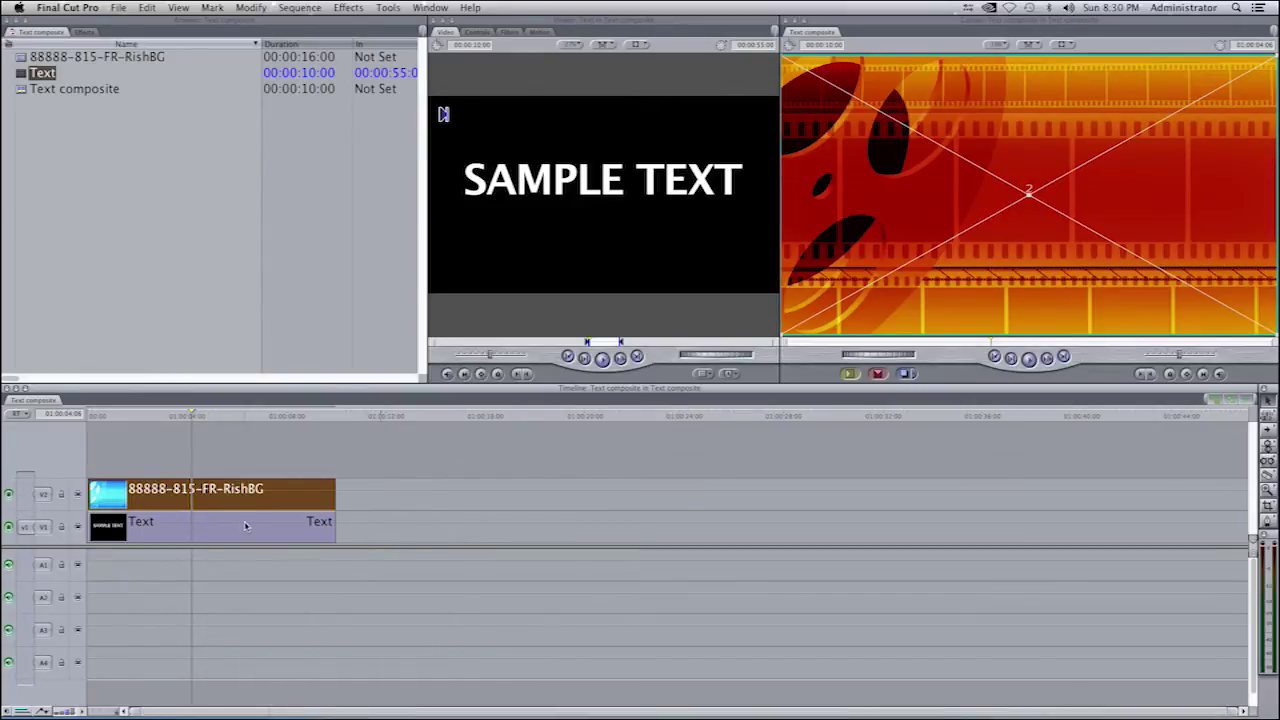
right_click(248, 488)
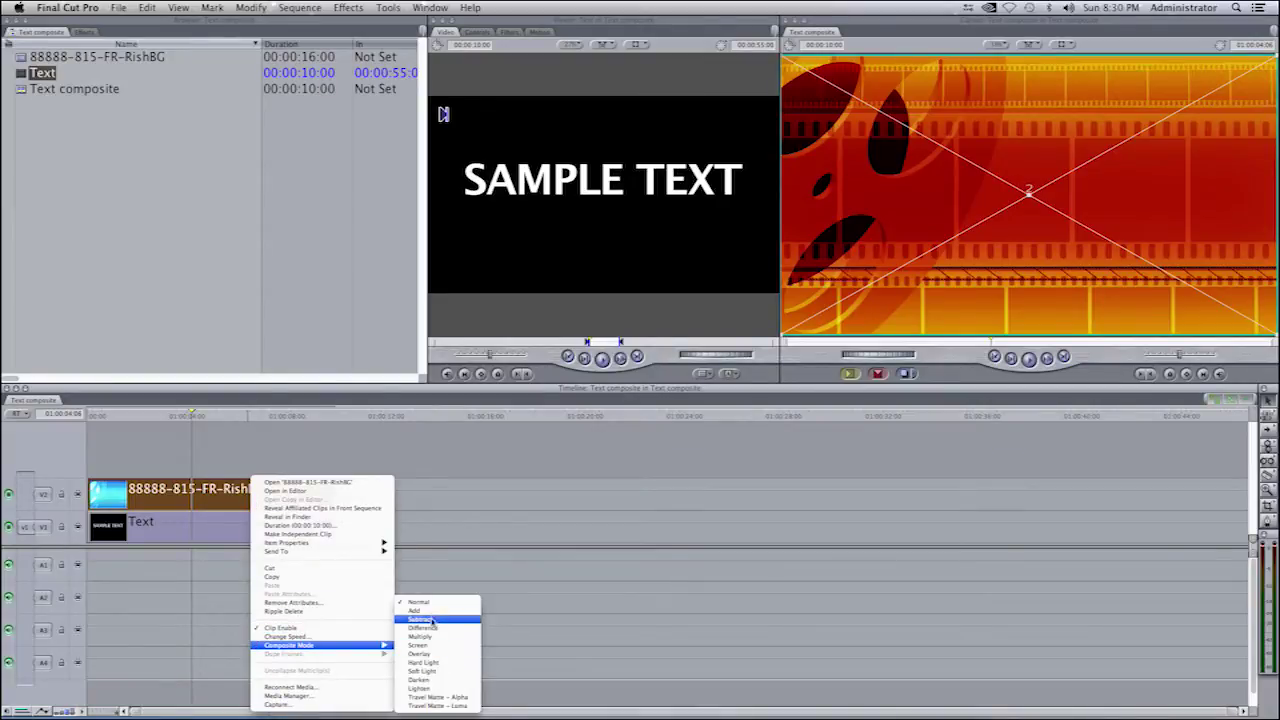
left_click(432, 620)
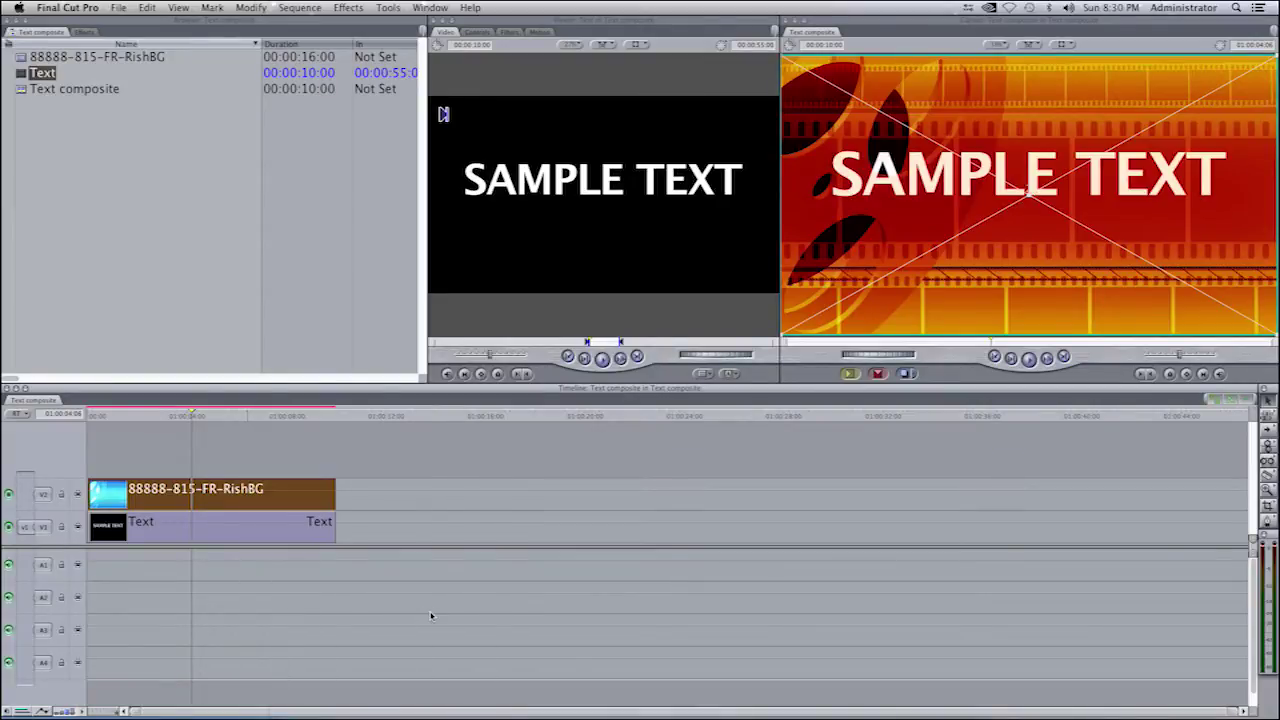
right_click(260, 490)
mouse_move(351, 648)
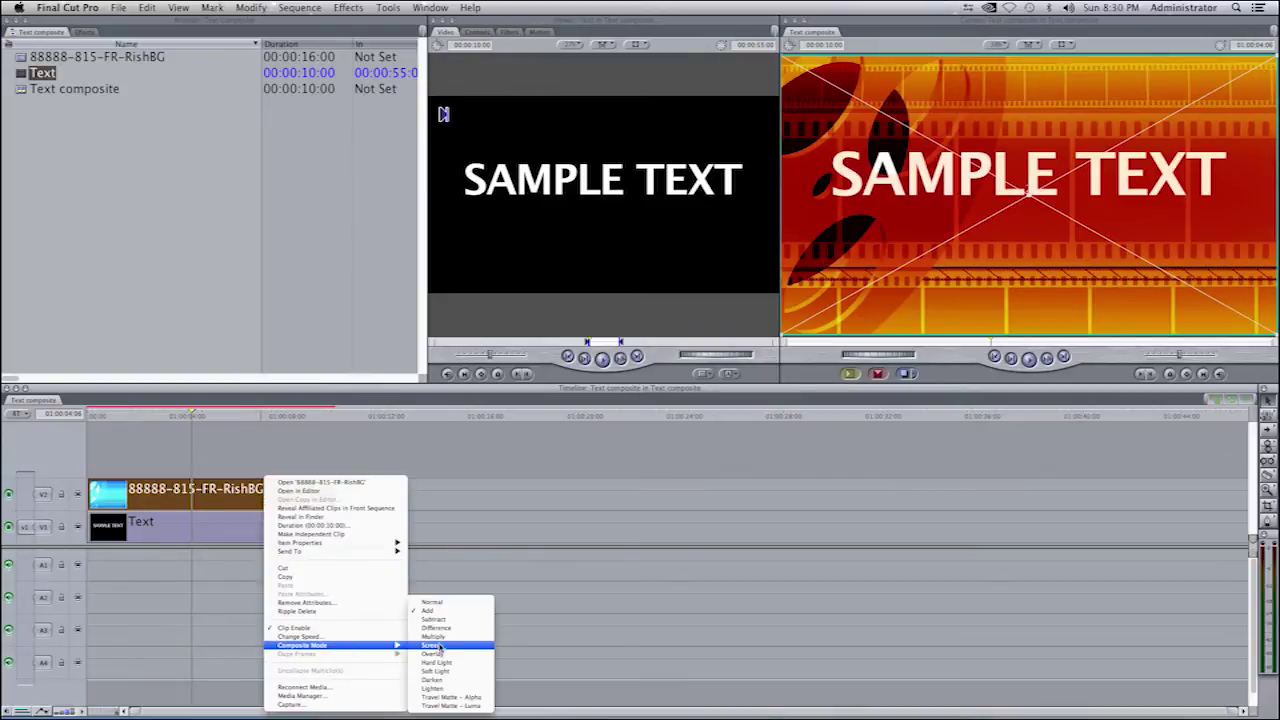
left_click(438, 623)
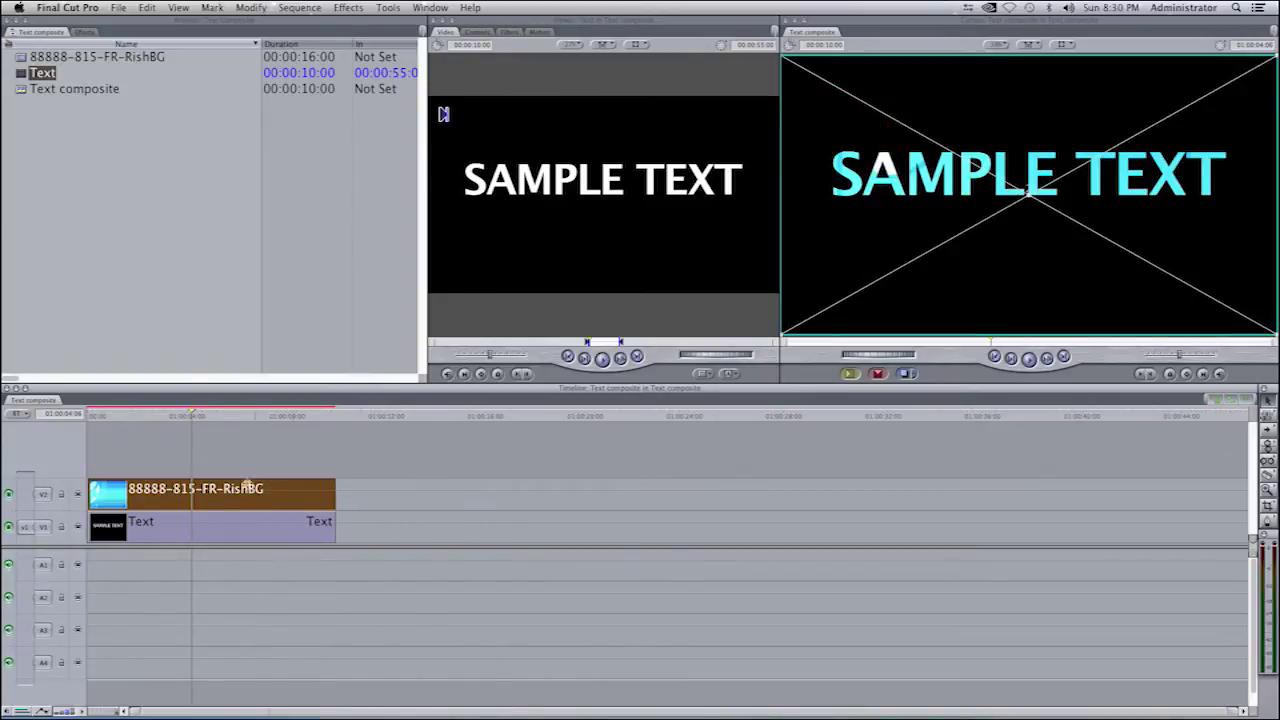
mouse_move(193, 418)
left_mouse_down()
mouse_move(253, 424)
mouse_move(186, 424)
left_mouse_up()
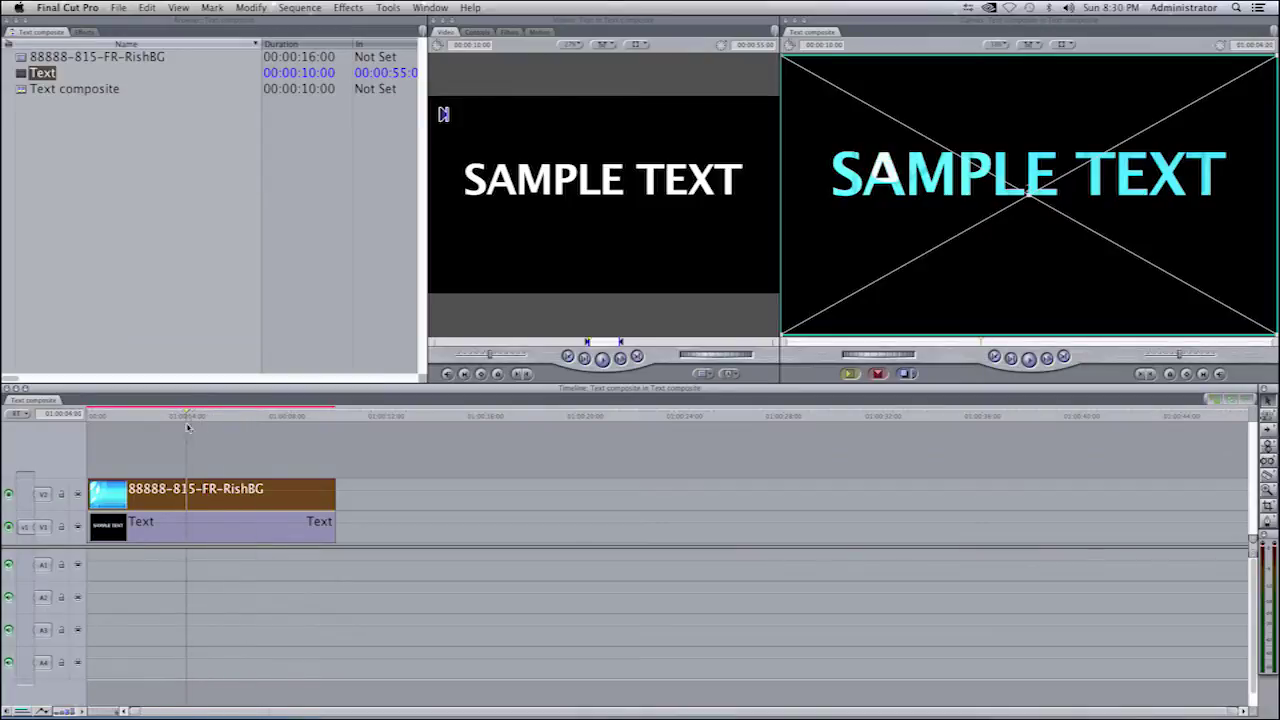
Try Difference, then set the V2 clip's composite mode to Travel Matte – Alpha
right_click(236, 504)
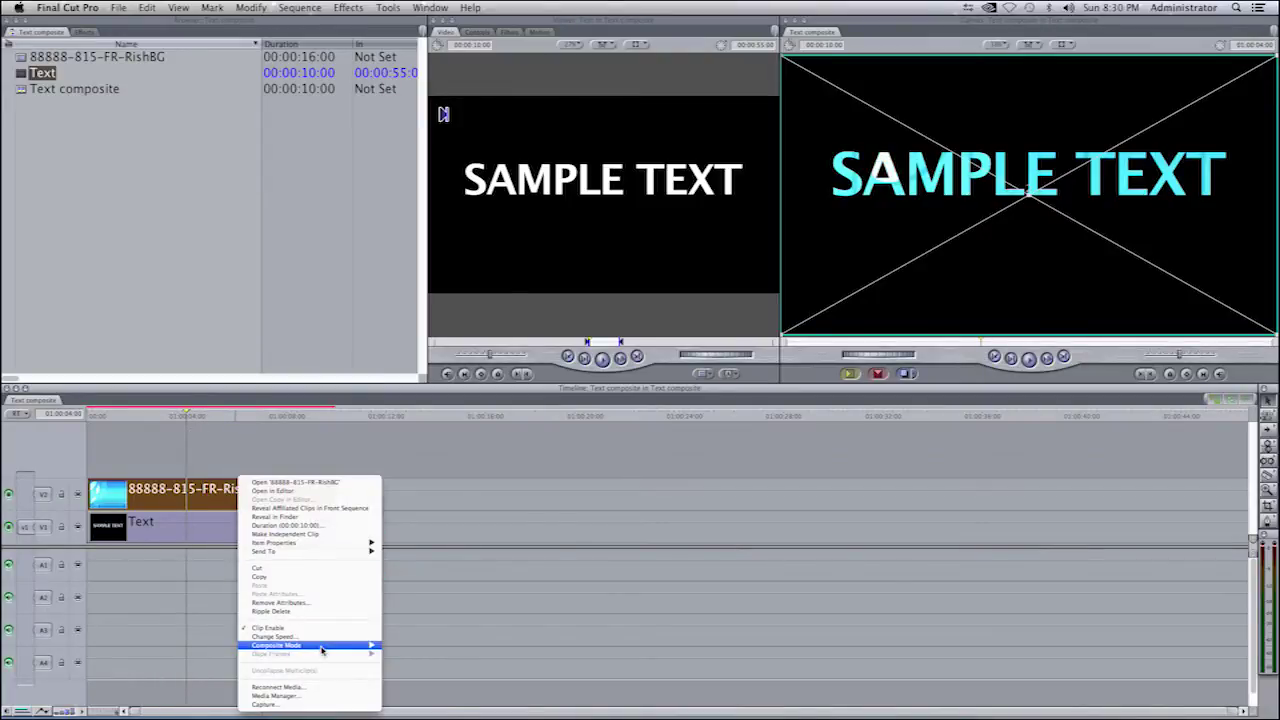
mouse_move(322, 645)
left_click(392, 626)
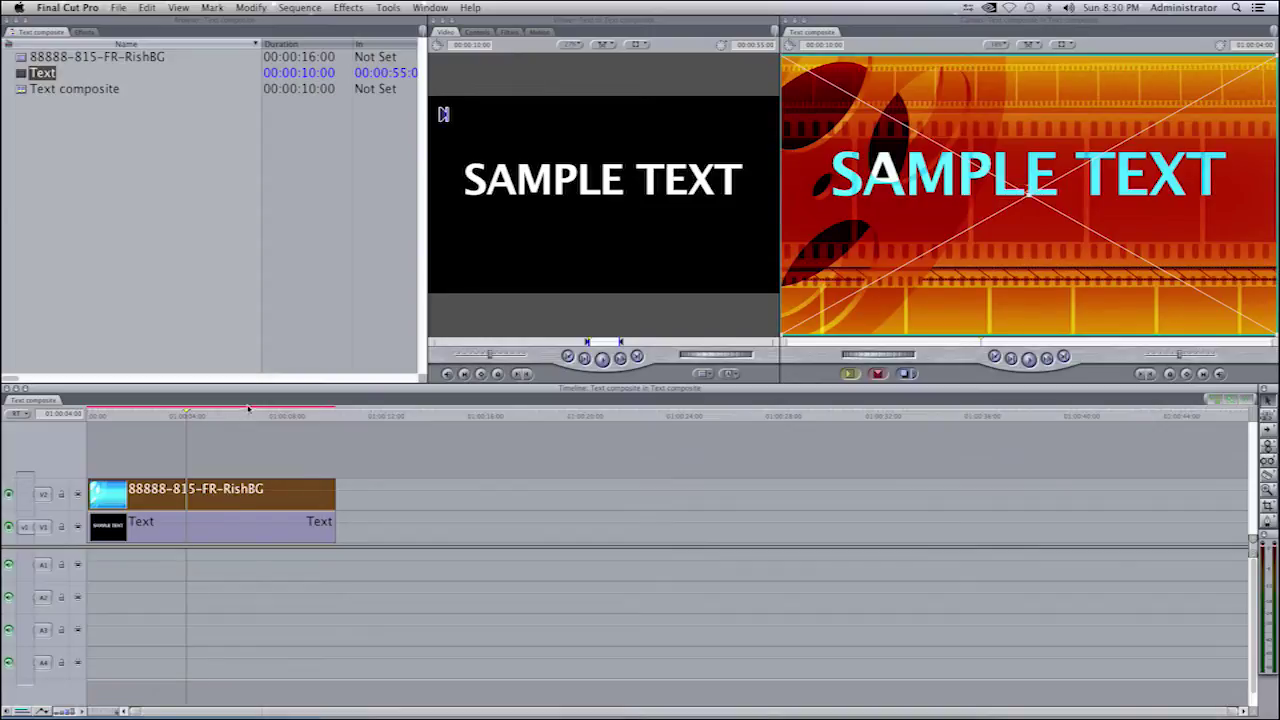
right_click(218, 499)
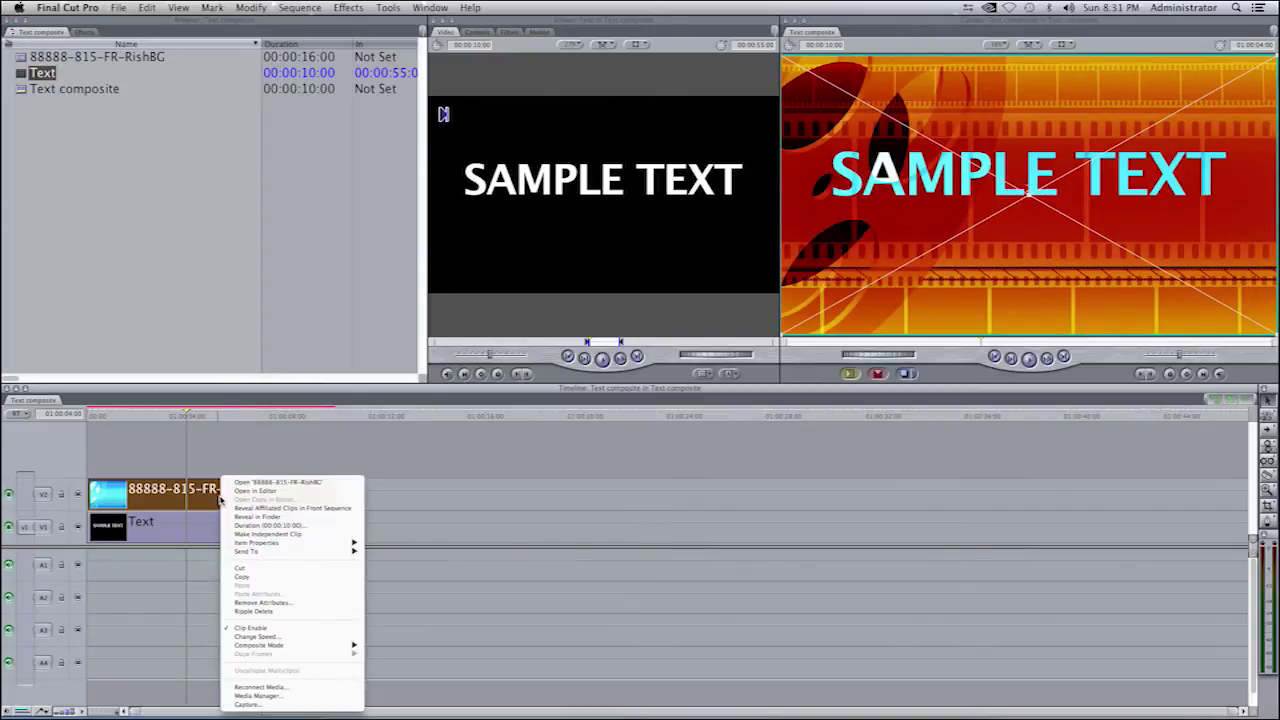
mouse_move(266, 546)
mouse_move(286, 646)
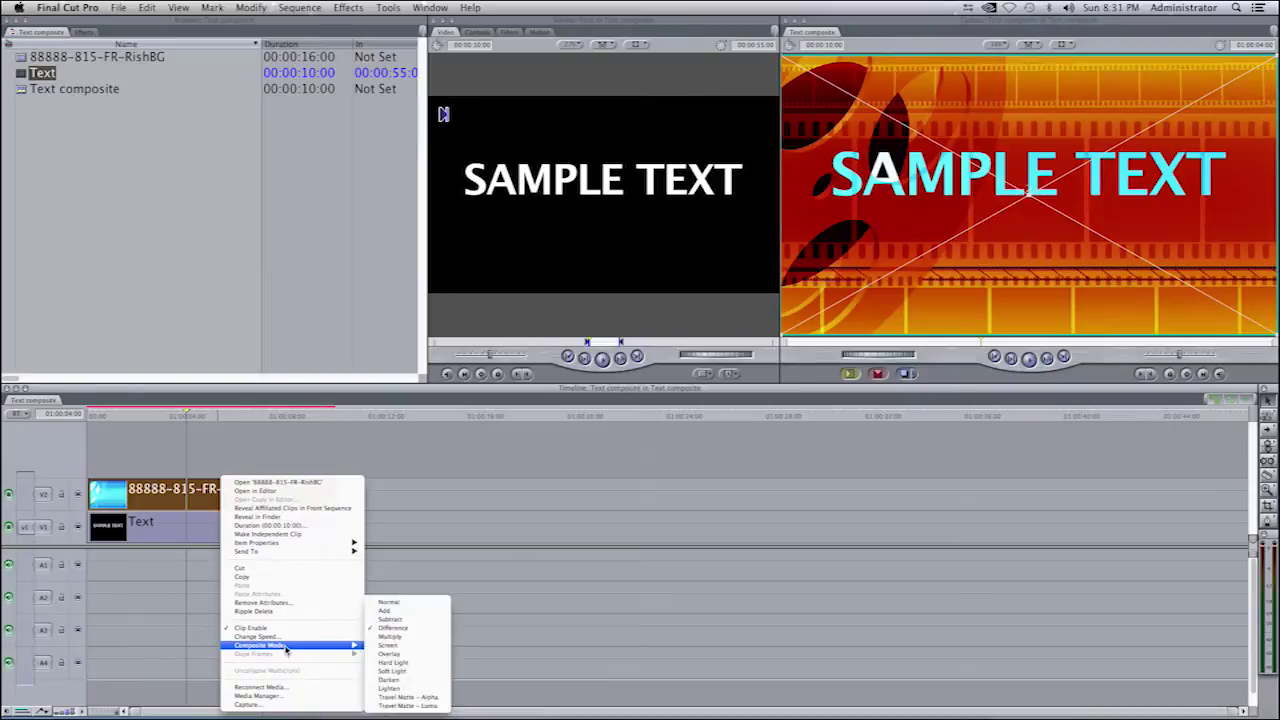
left_click(396, 697)
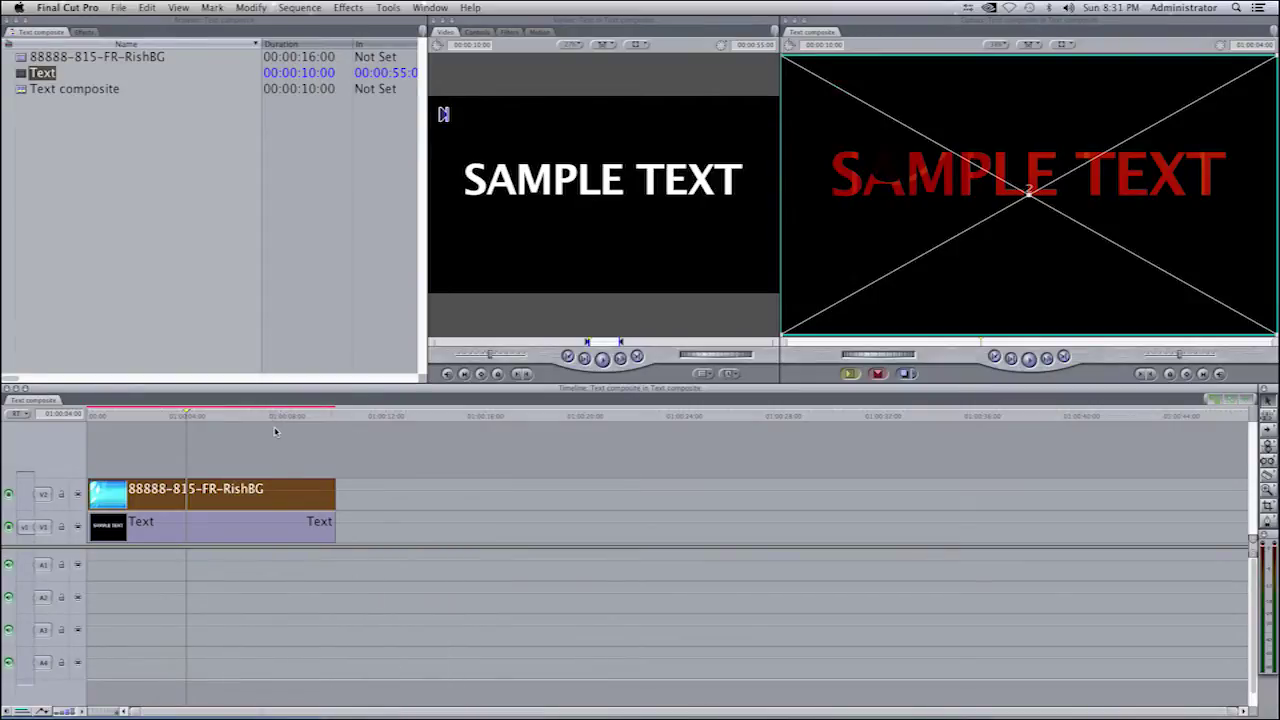
Select the V2 background clip and shrink it to a smaller centred box in the Canvas
left_click_drag(188, 414, 256, 435)
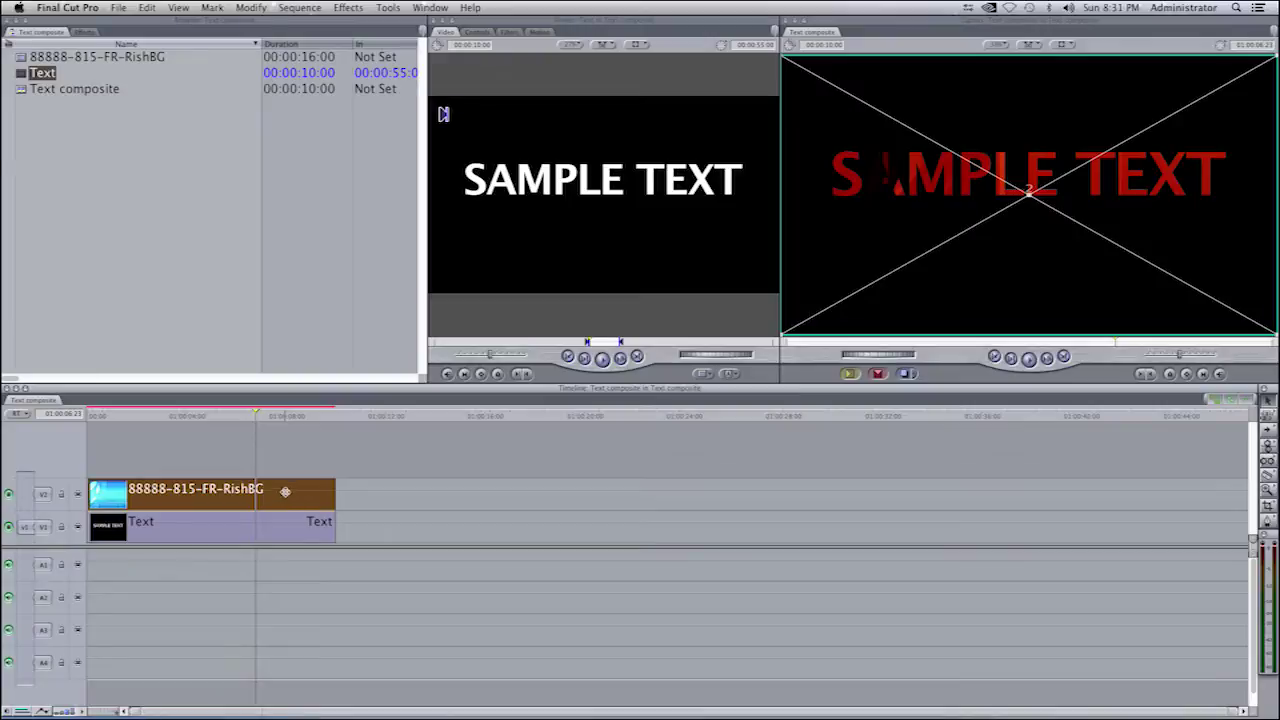
left_click(290, 476)
left_click(285, 496)
left_click(290, 448)
left_click(285, 495)
left_click_drag(806, 78, 790, 113)
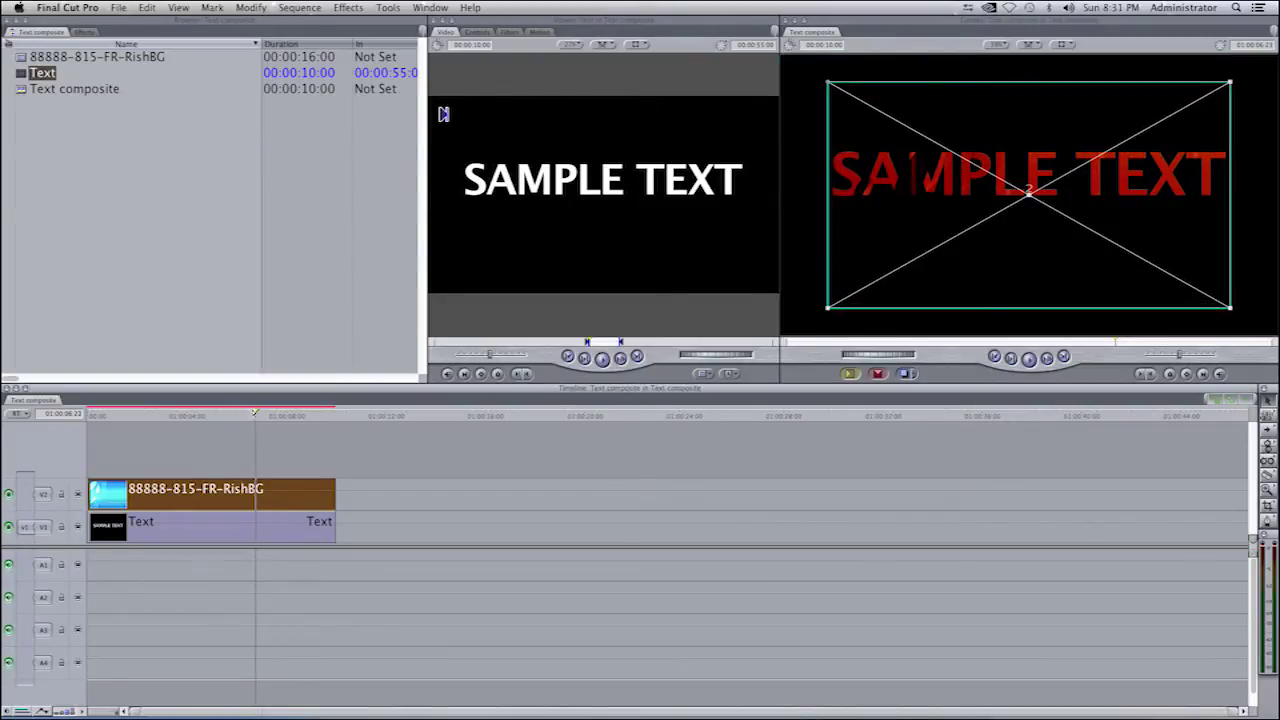
Shift the texture down so orange flames fill the SAMPLE TEXT letters
mouse_move(255, 414)
left_mouse_down()
mouse_move(166, 414)
mouse_move(237, 414)
left_mouse_up()
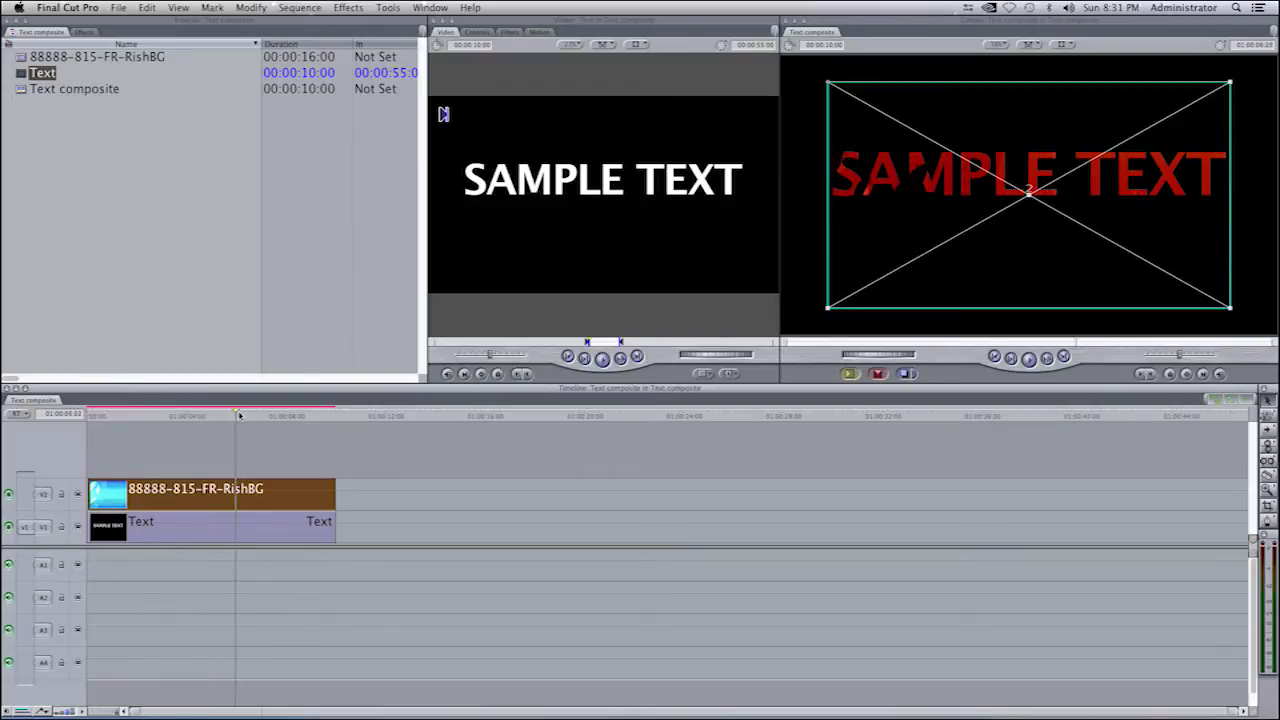
left_click_drag(1097, 175, 1097, 101)
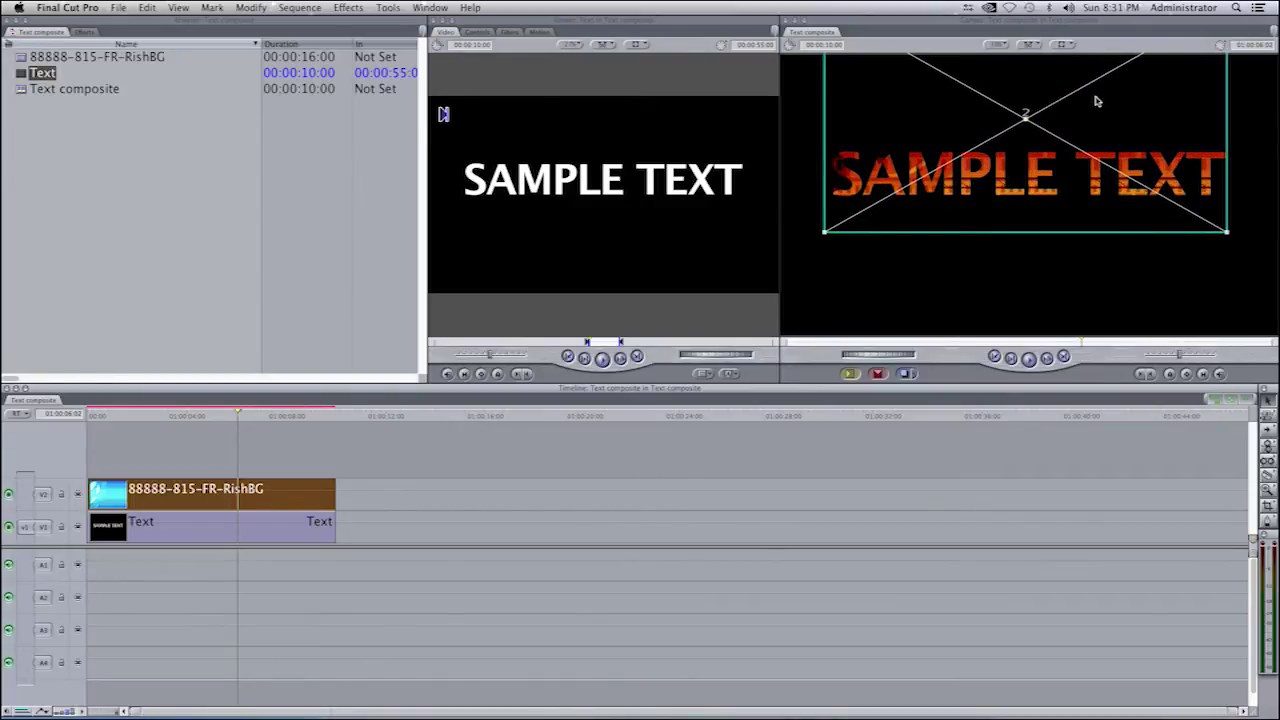
left_click(132, 462)
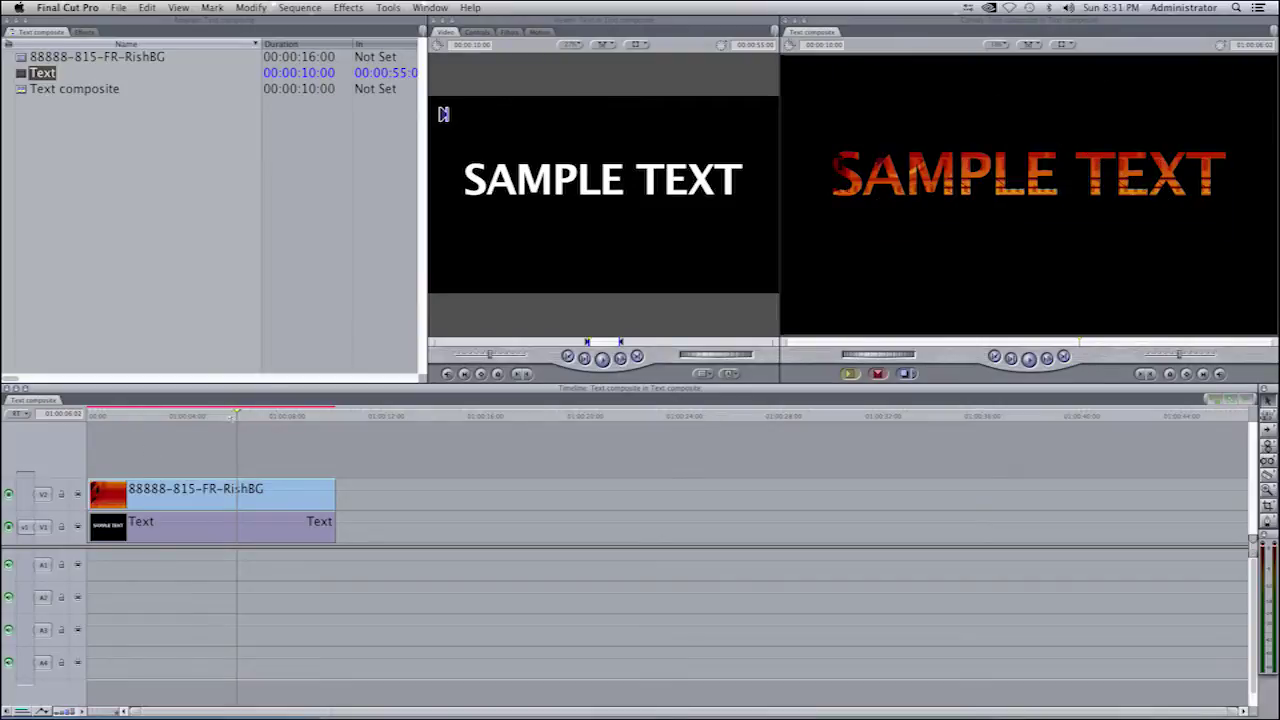
left_click_drag(237, 411, 86, 430)
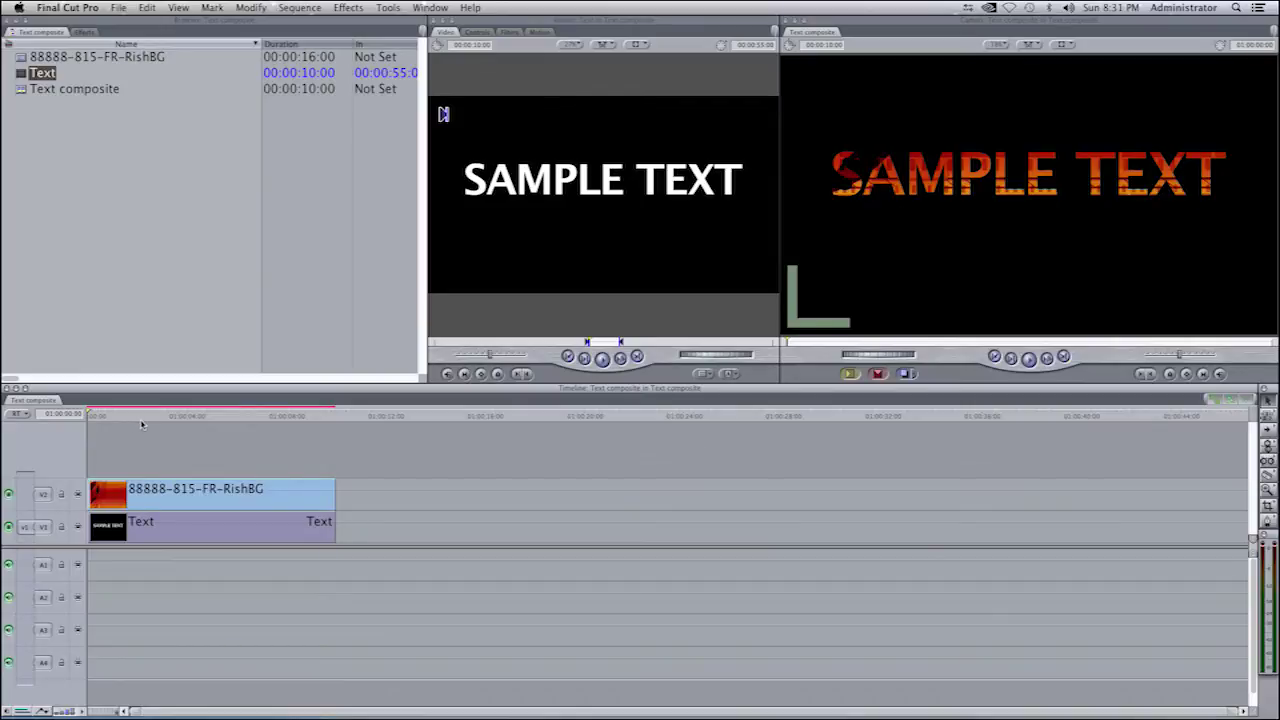
key("space")
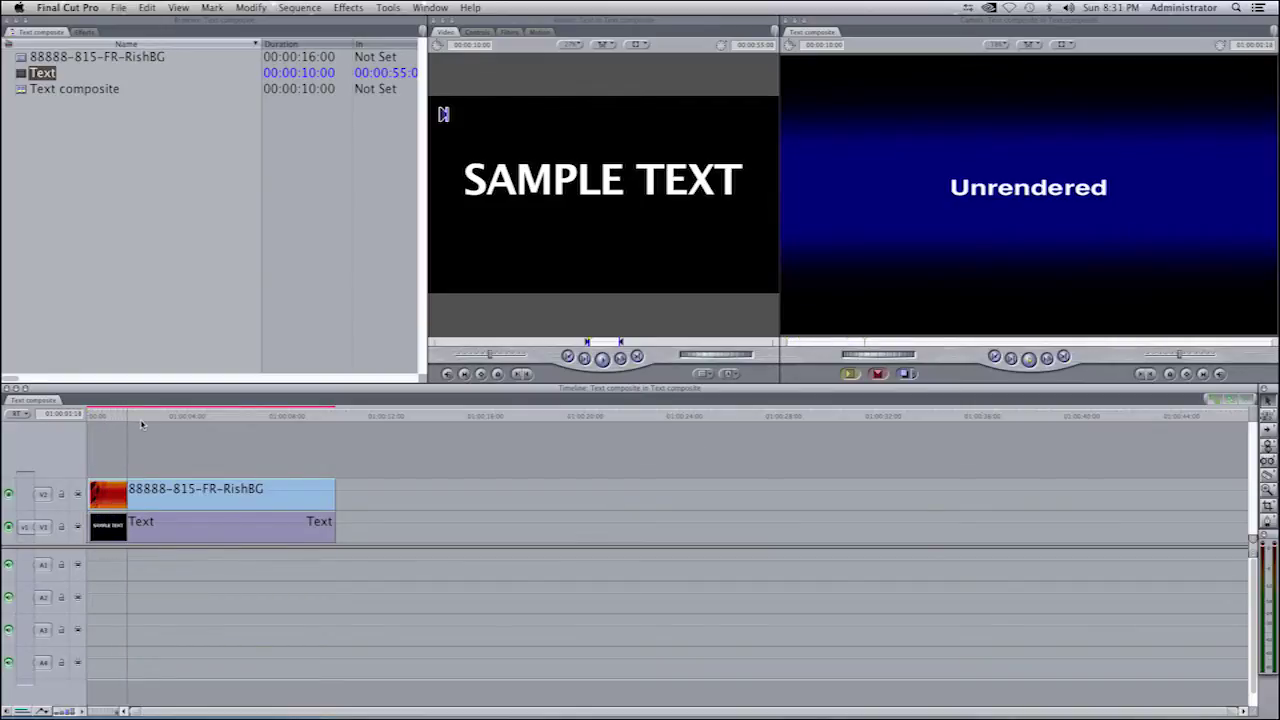
key("space")
left_click_drag(138, 418, 54, 428)
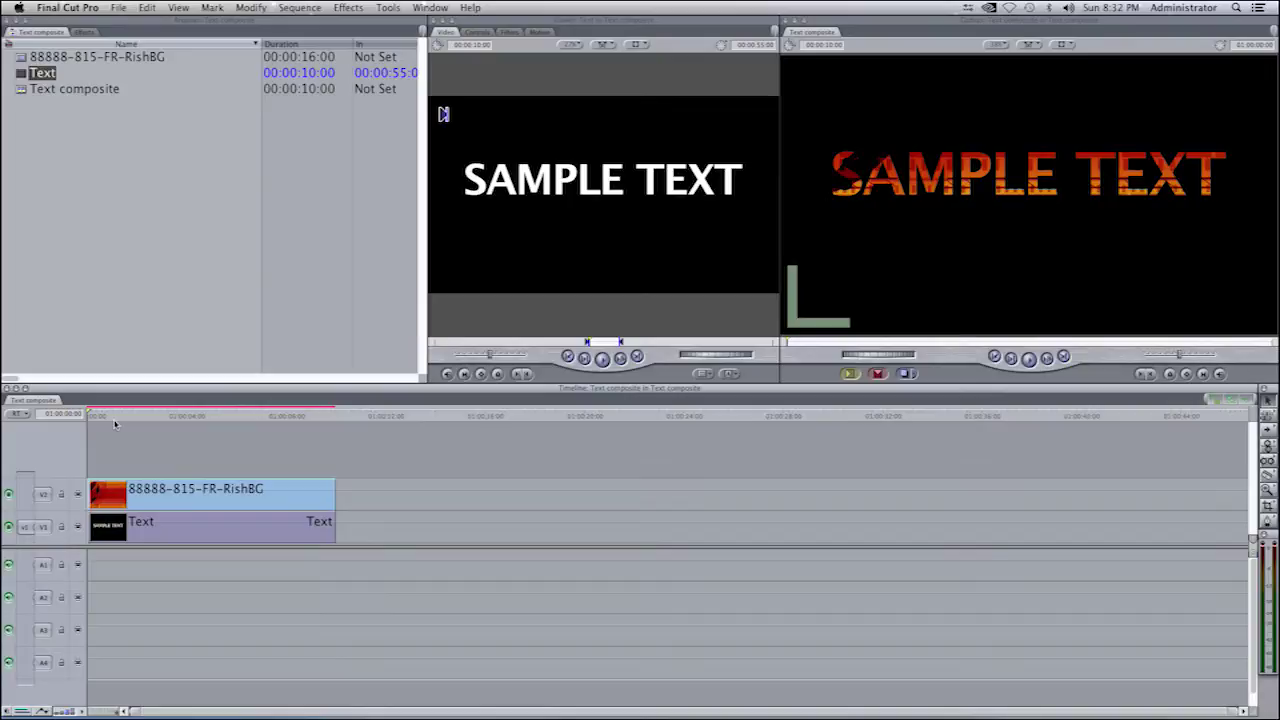
key("space")
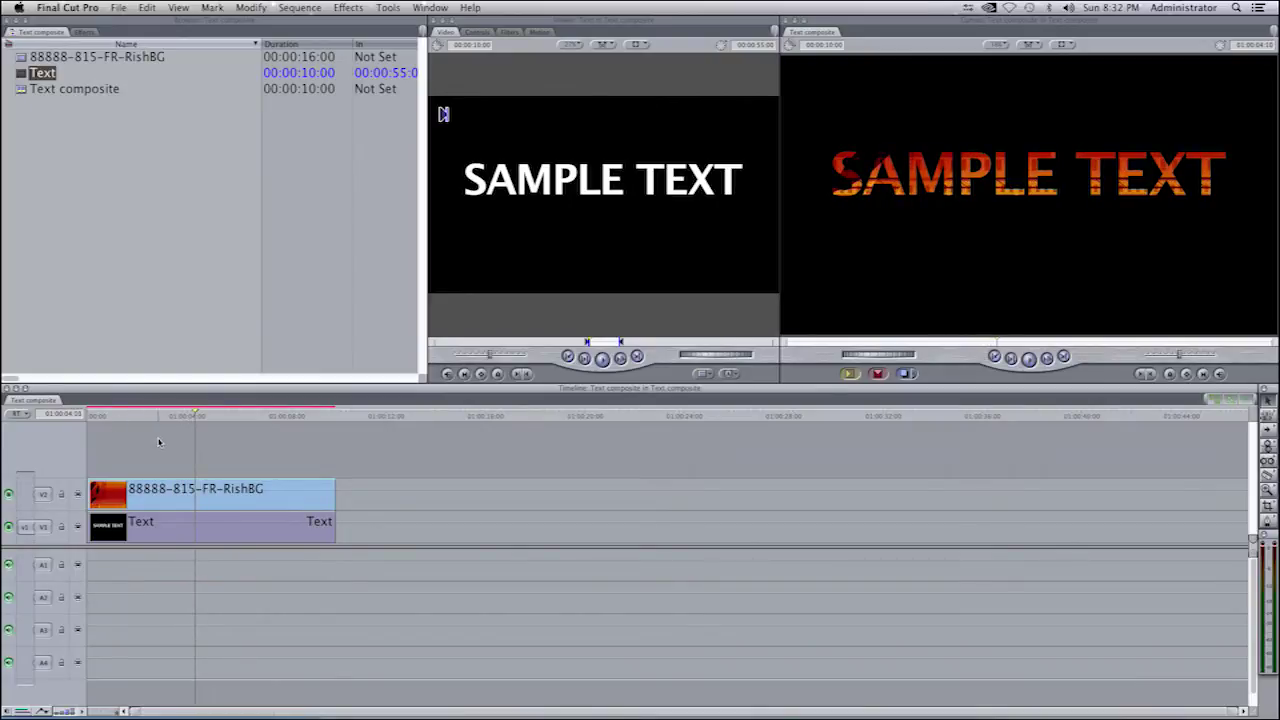
left_click_drag(195, 418, 268, 430)
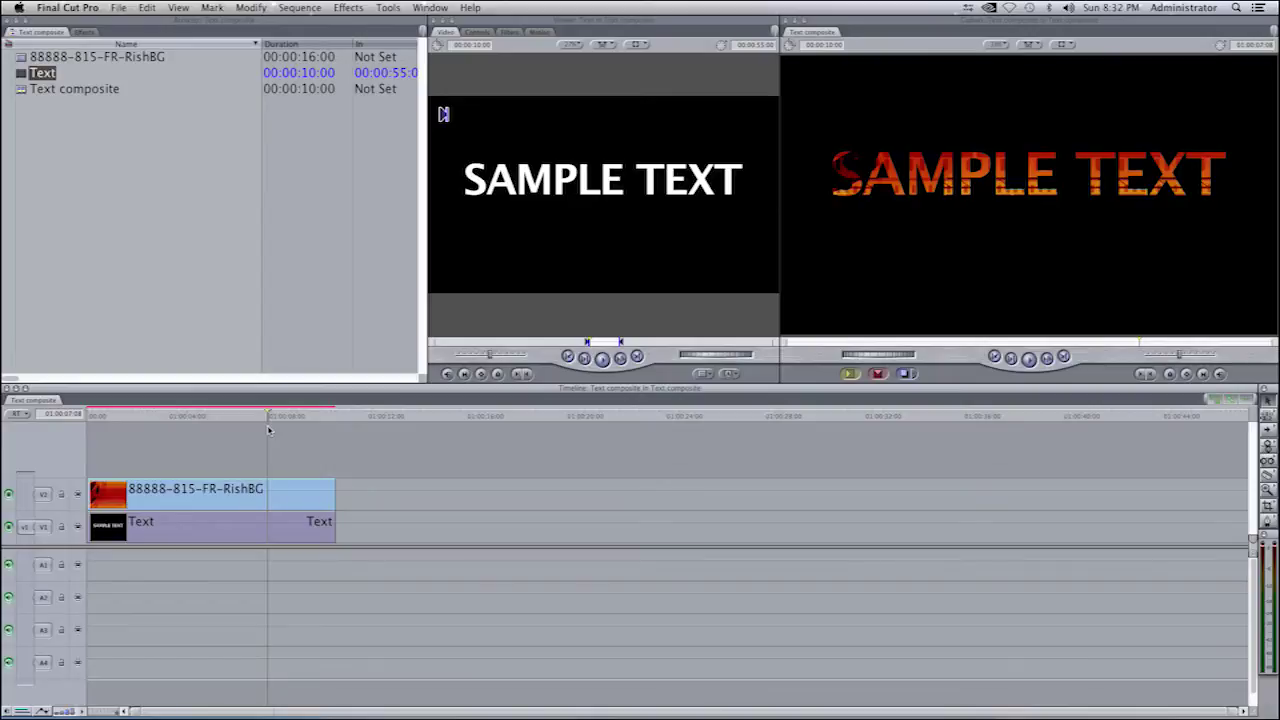
left_click_drag(268, 416, 172, 418)
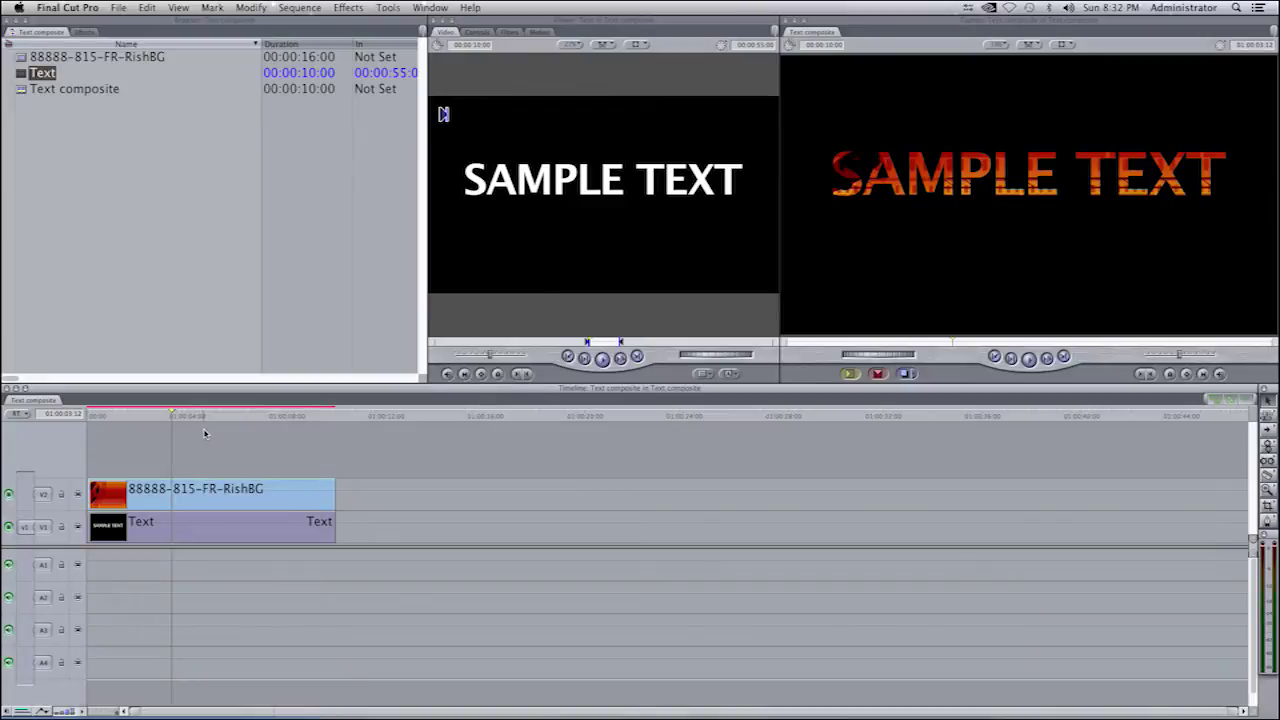
left_click(139, 231)
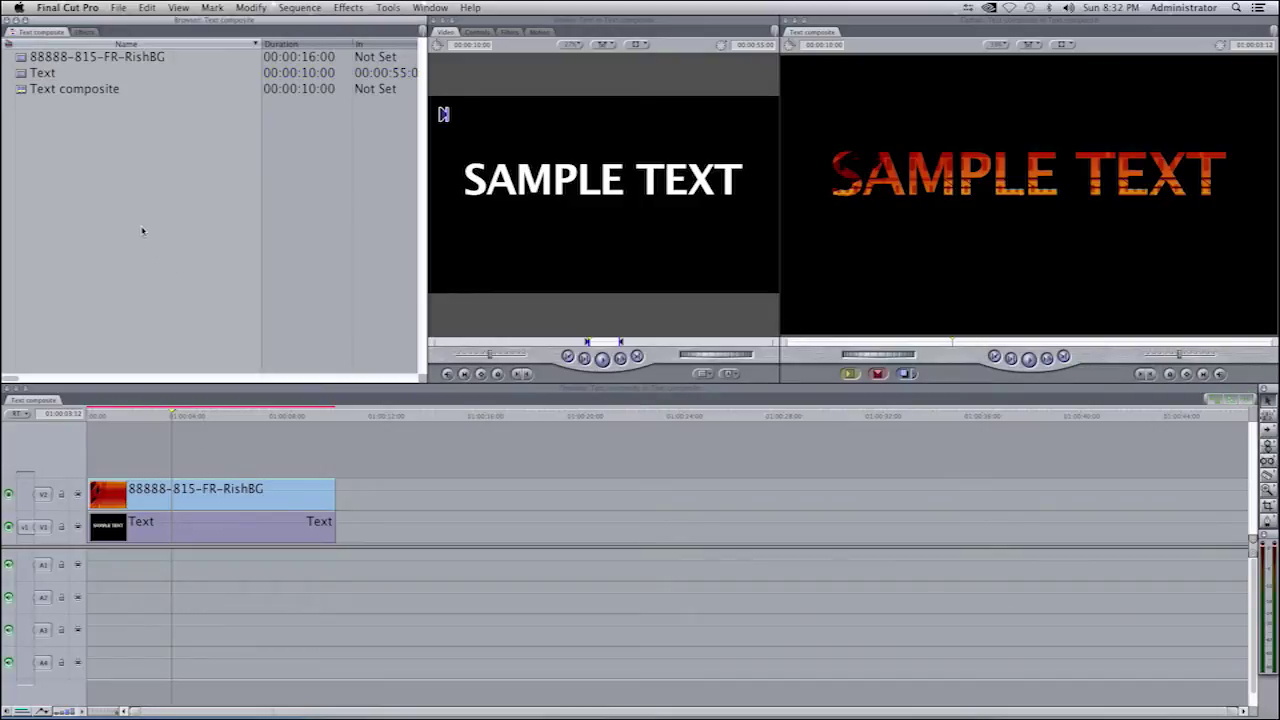
key("super+i")
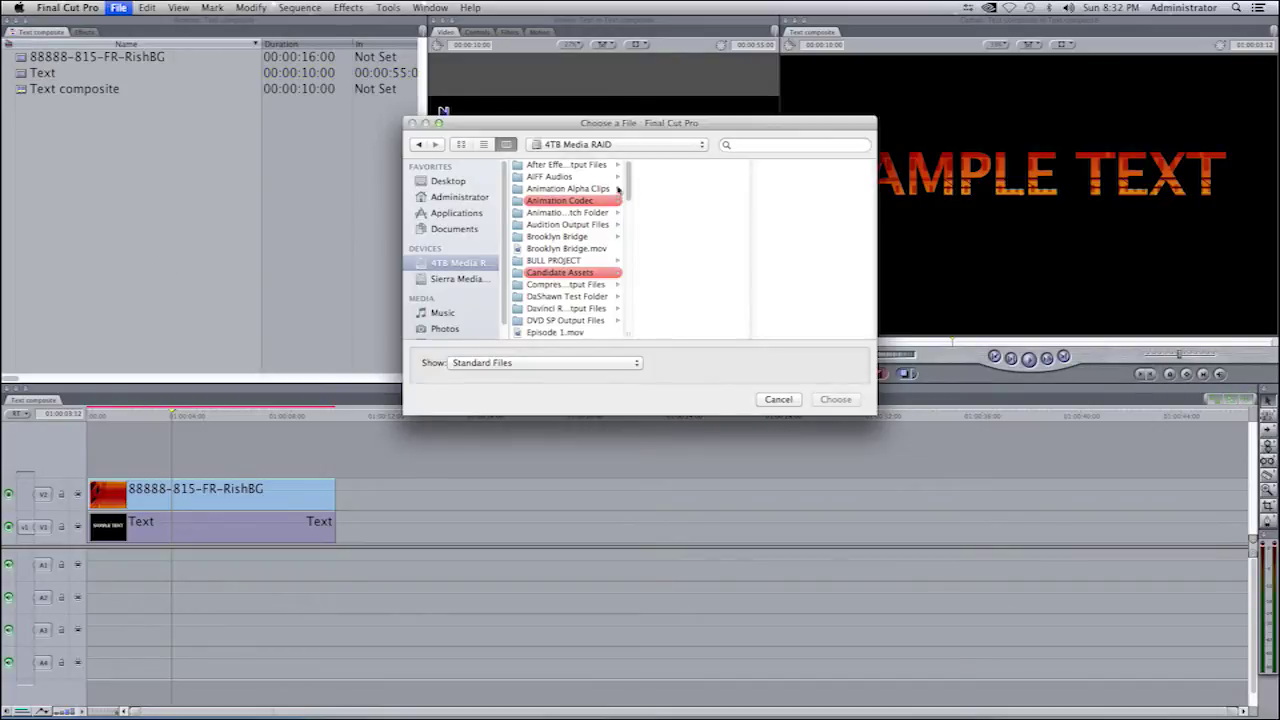
Import A017_C025_10013E_001.R3D from Stock Video Clips > Gambling into the project
left_click_drag(628, 185, 645, 343)
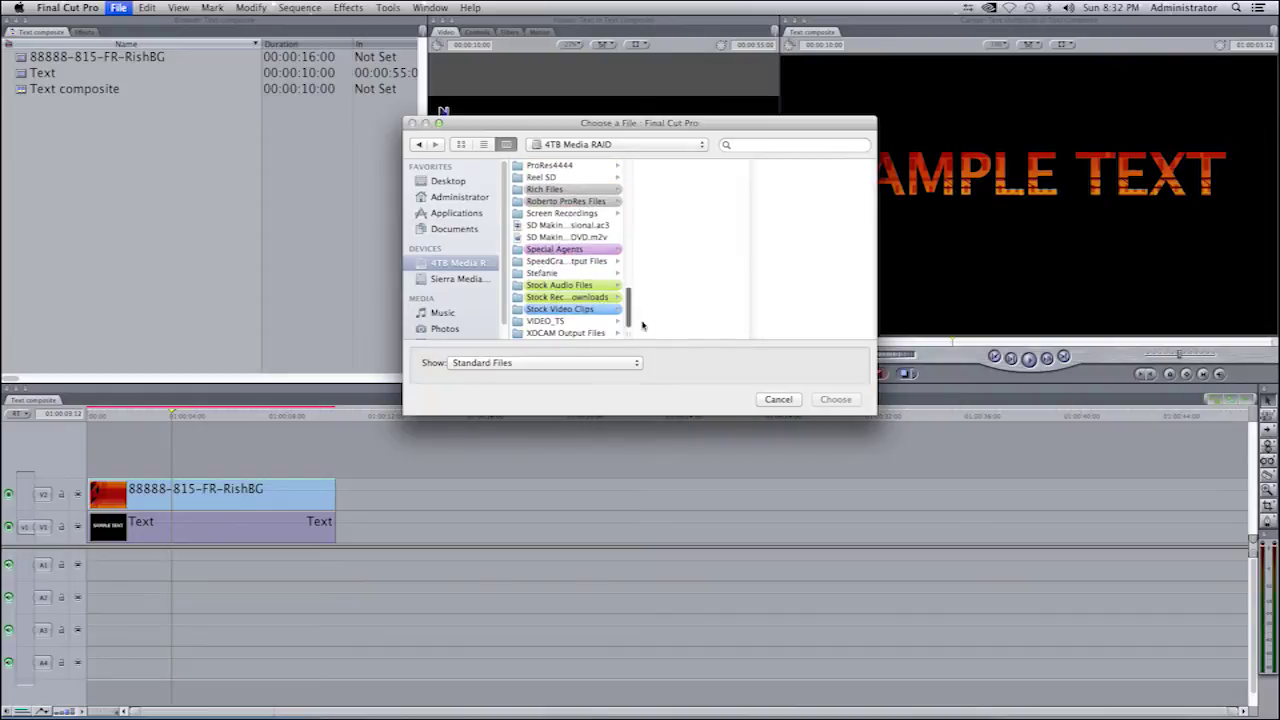
left_click(589, 311)
left_click(661, 261)
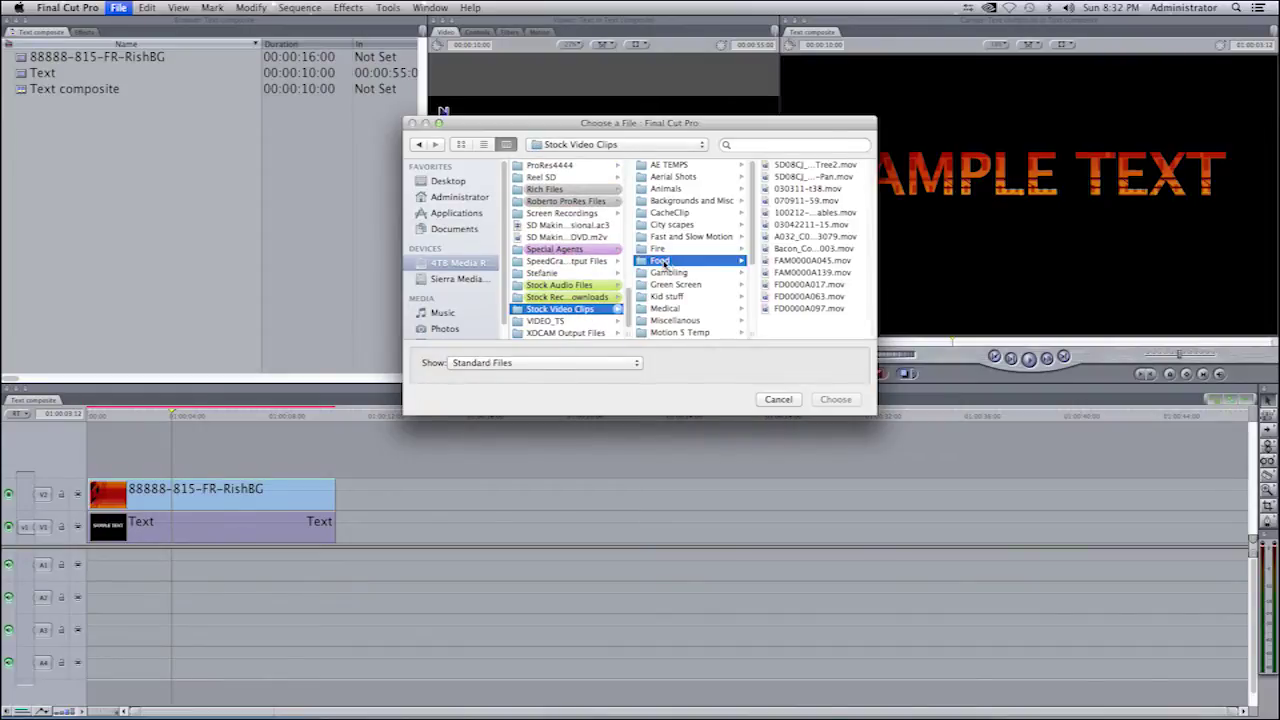
left_click(665, 274)
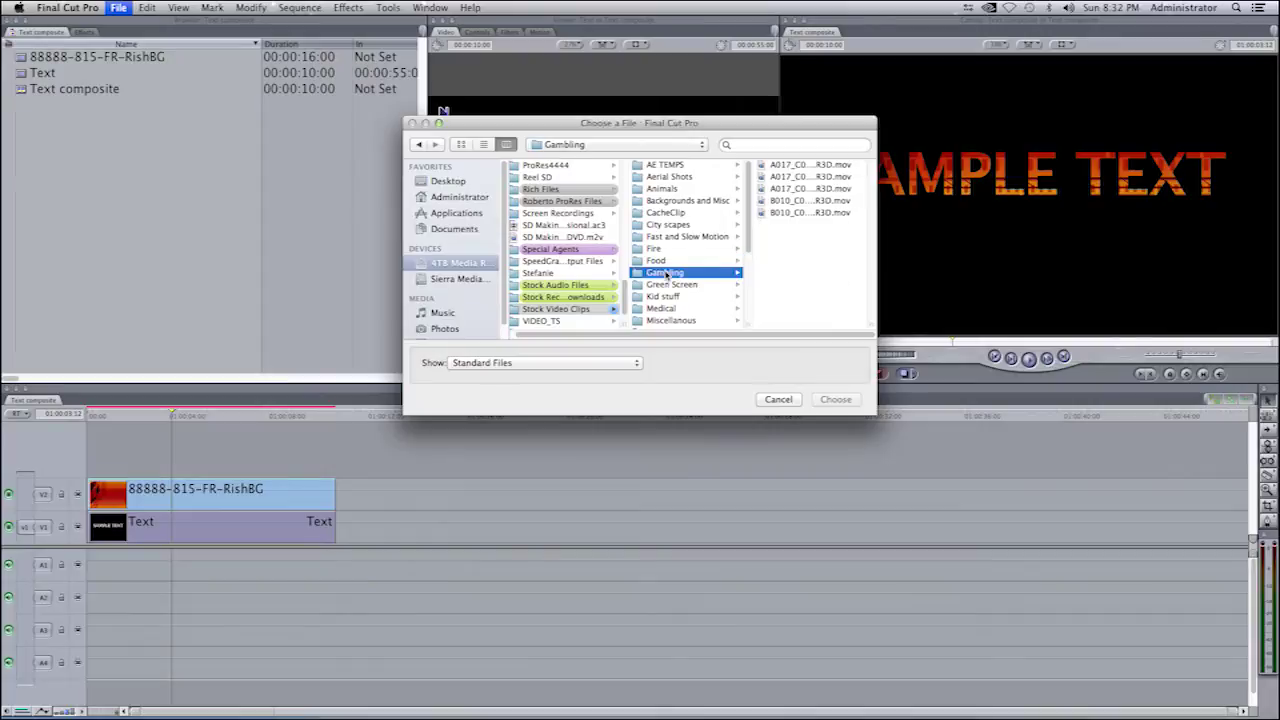
left_click(808, 189)
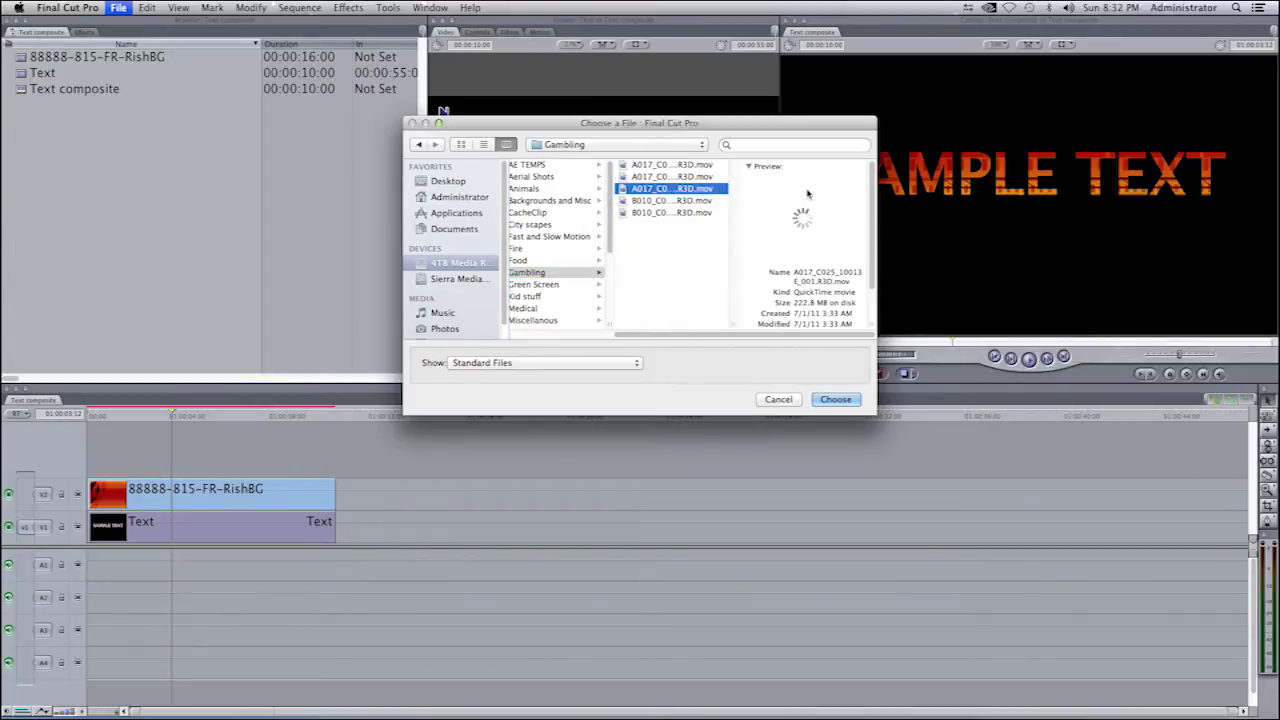
left_click(835, 400)
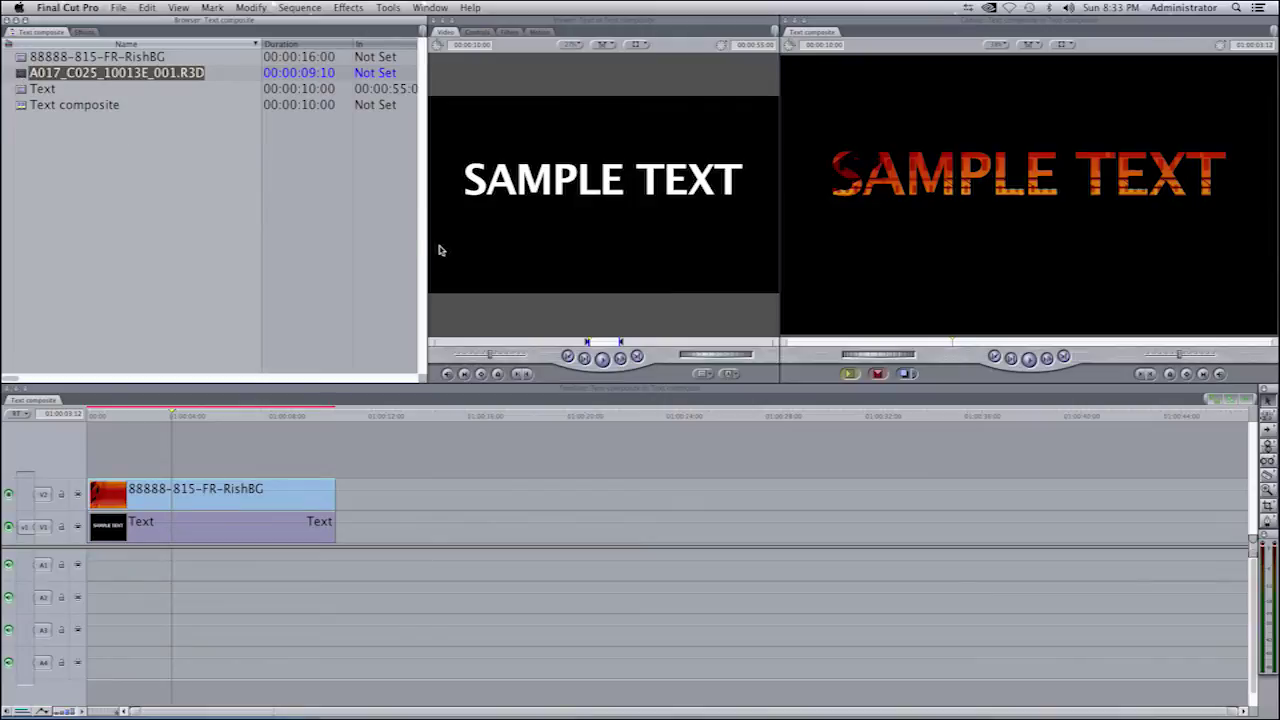
Shift the title and texture up to V3 and V2, and place the roulette clip on V1
key("Return")
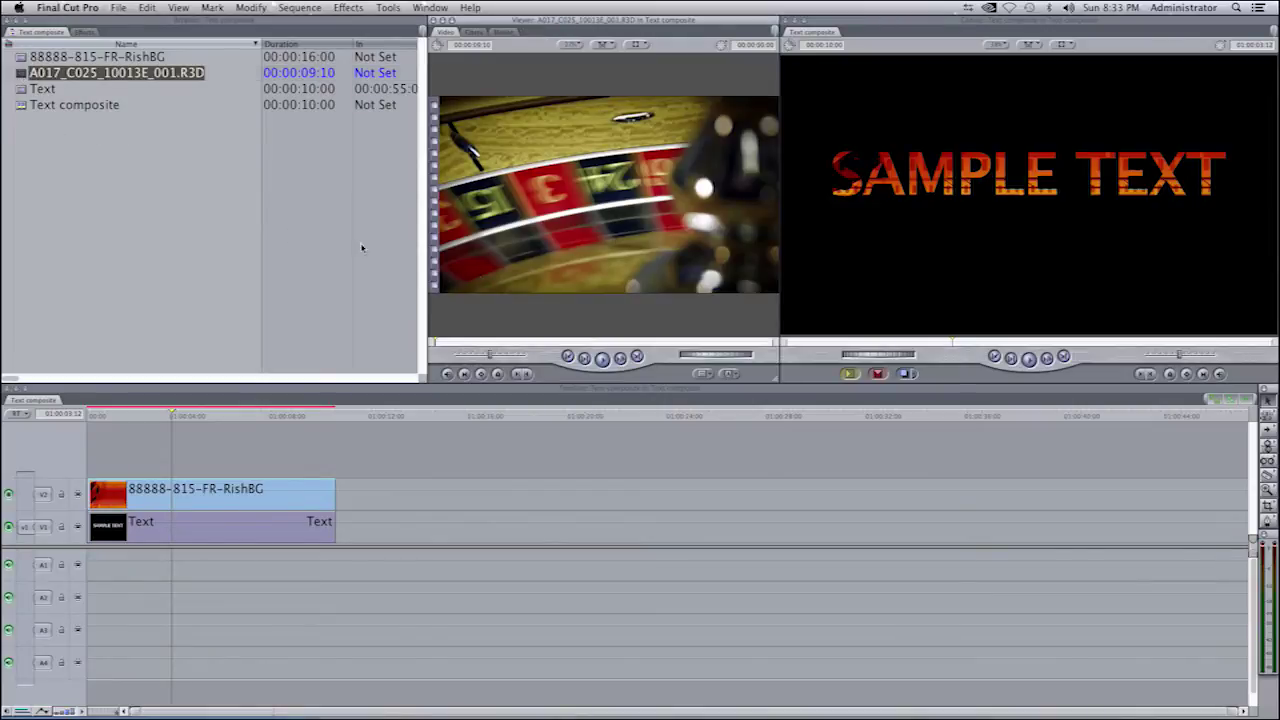
left_click_drag(321, 481, 349, 523)
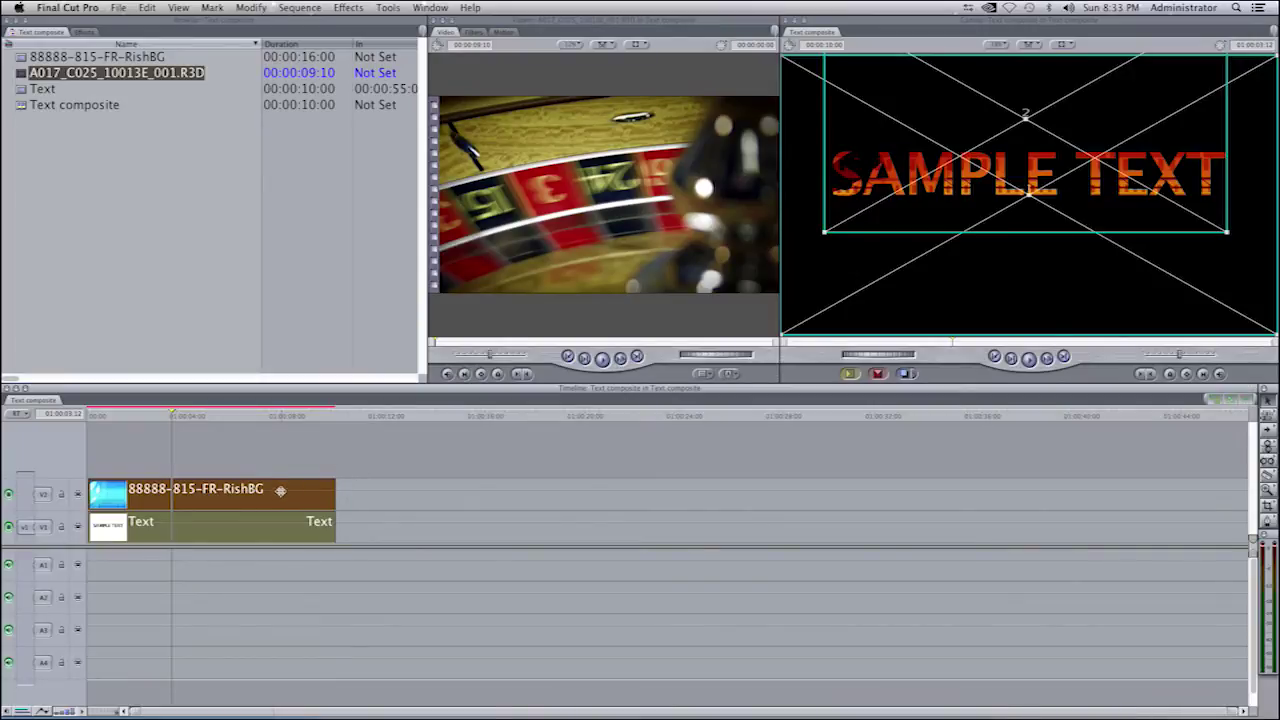
left_click_drag(285, 483, 285, 450)
left_click(368, 442)
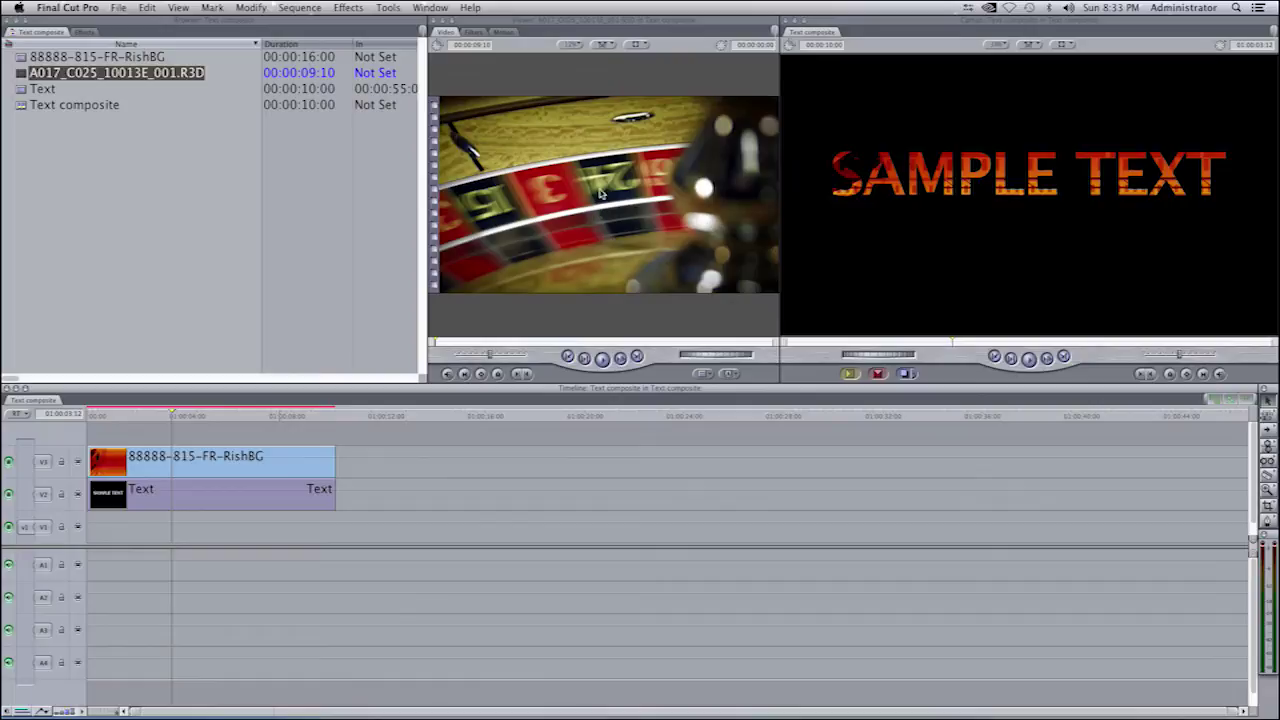
left_click_drag(622, 178, 92, 536)
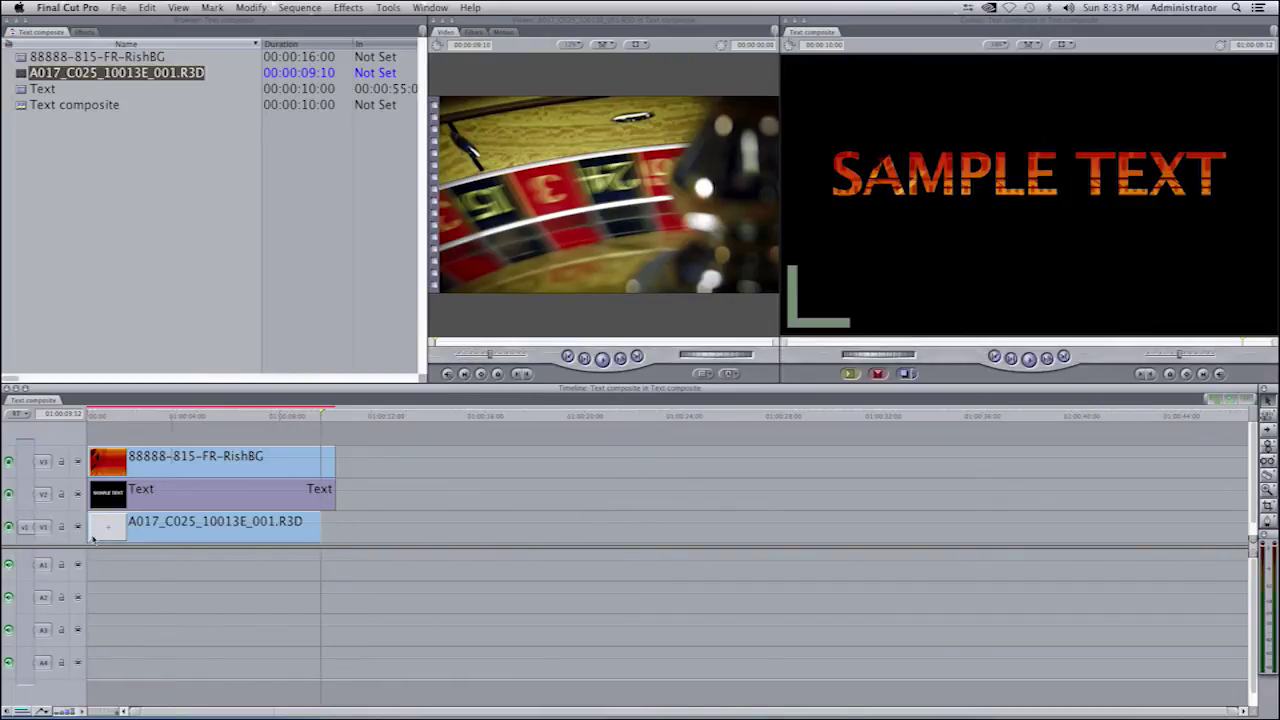
left_click(176, 414)
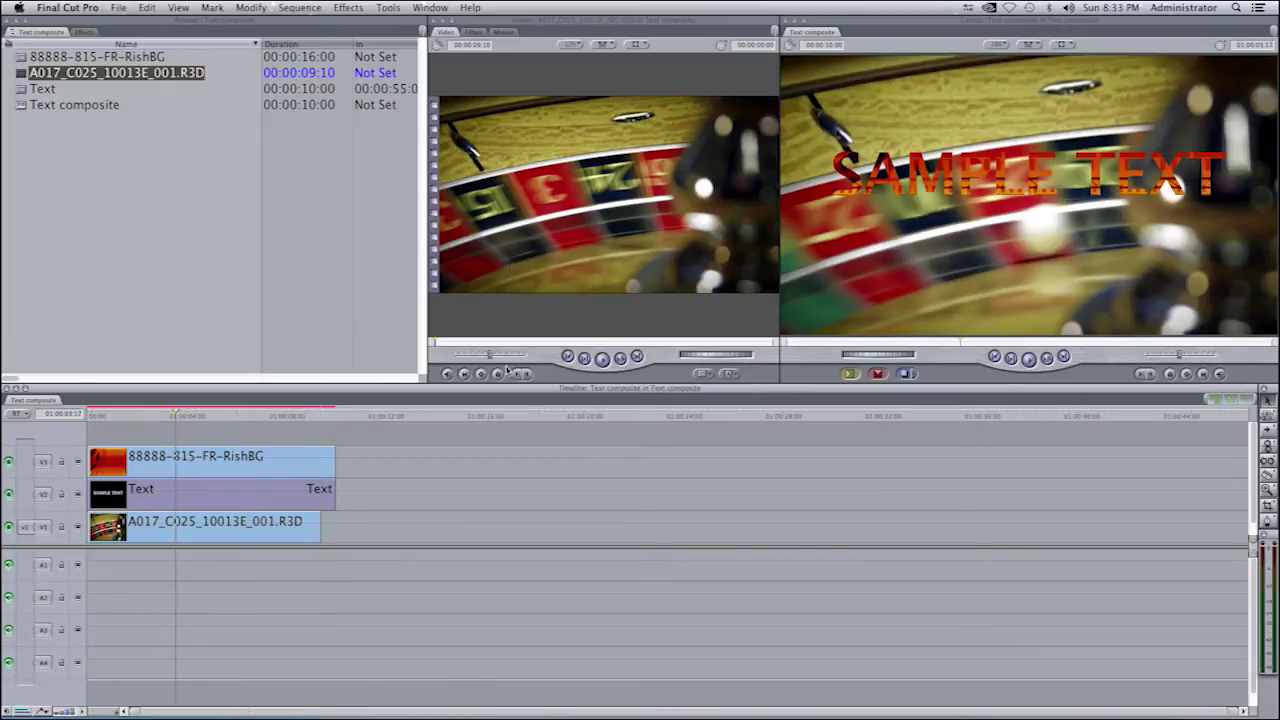
Drag the texture and title clips down-left in the Canvas, then play the composite from the start
left_click_drag(302, 440, 325, 486)
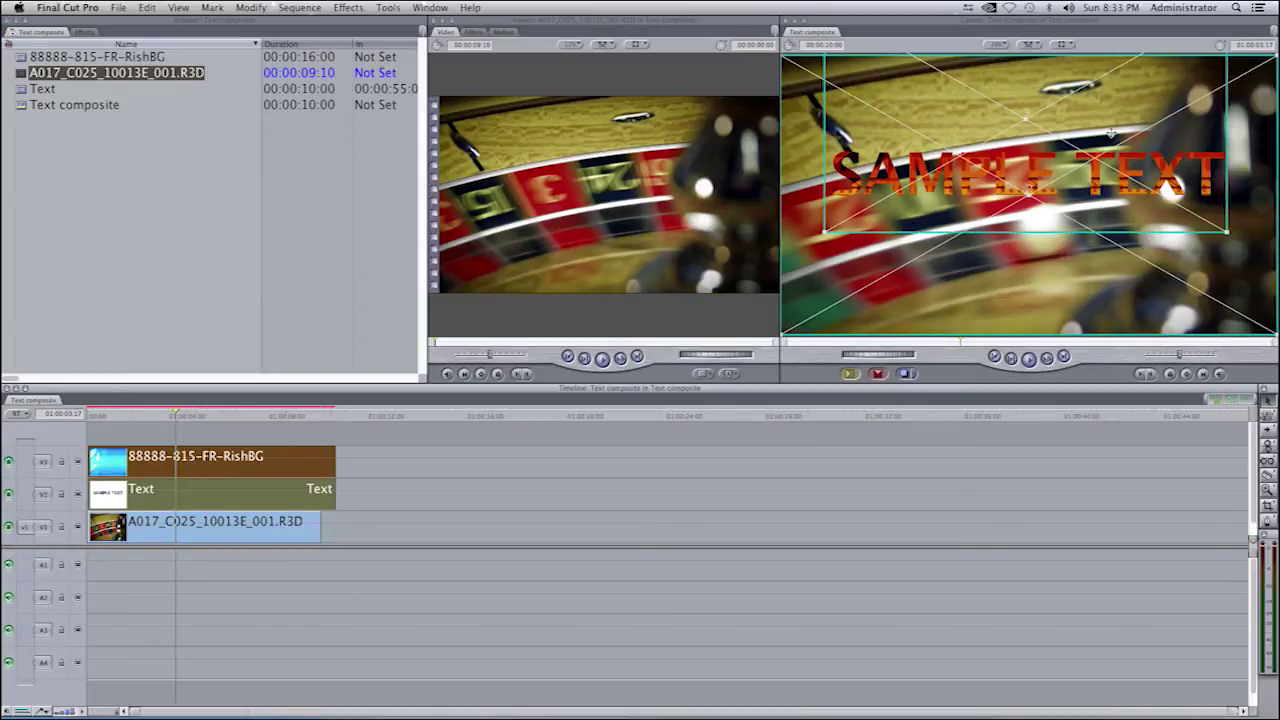
left_click_drag(1111, 133, 1058, 250)
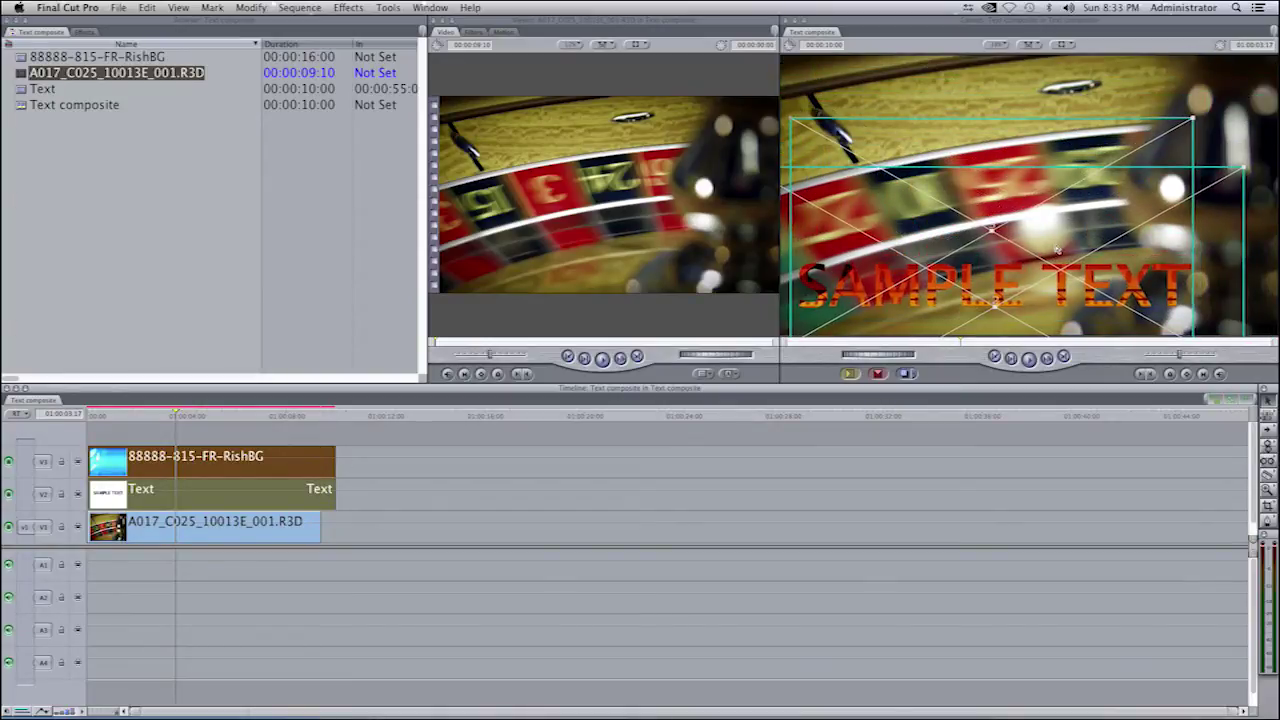
left_click(405, 441)
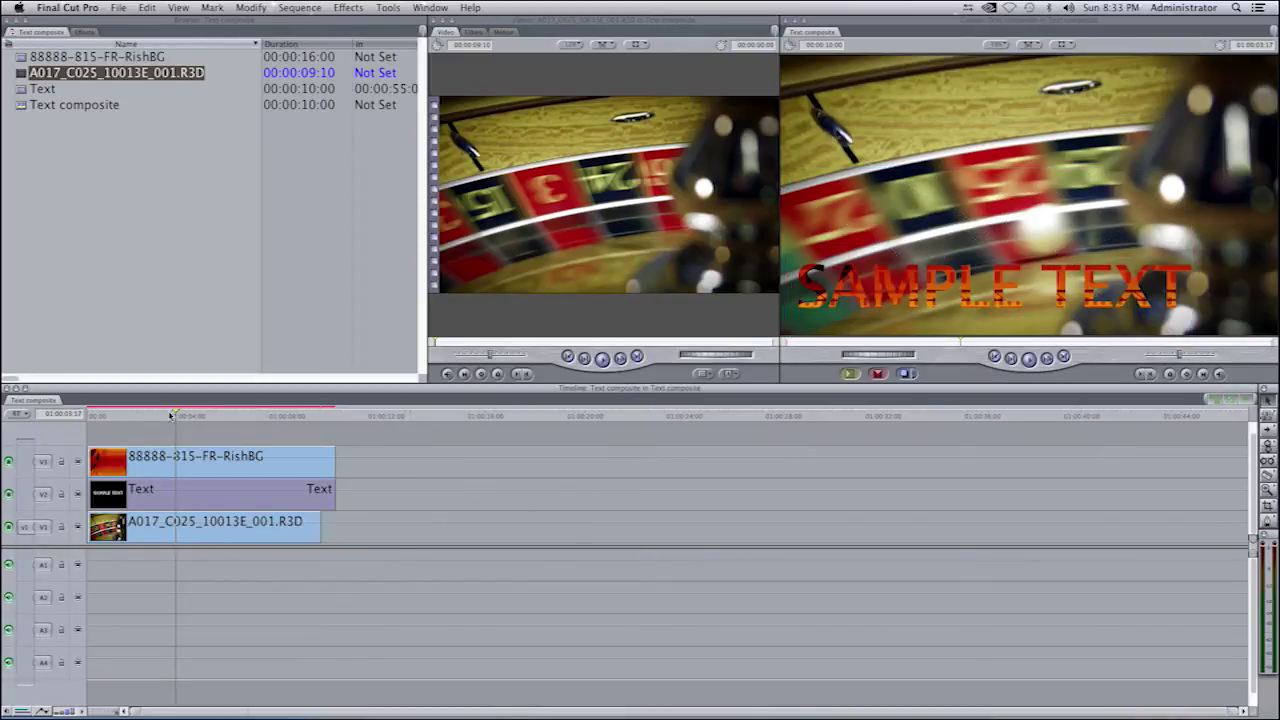
left_click_drag(172, 414, 78, 428)
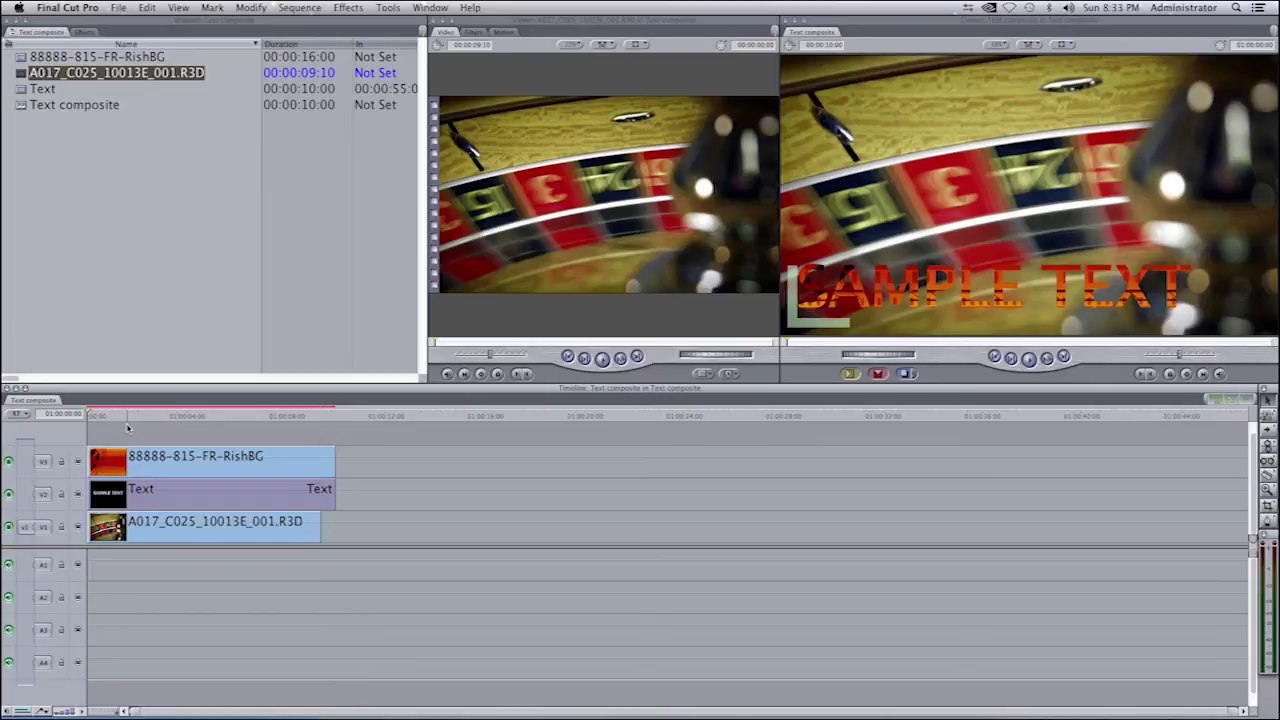
key("space")
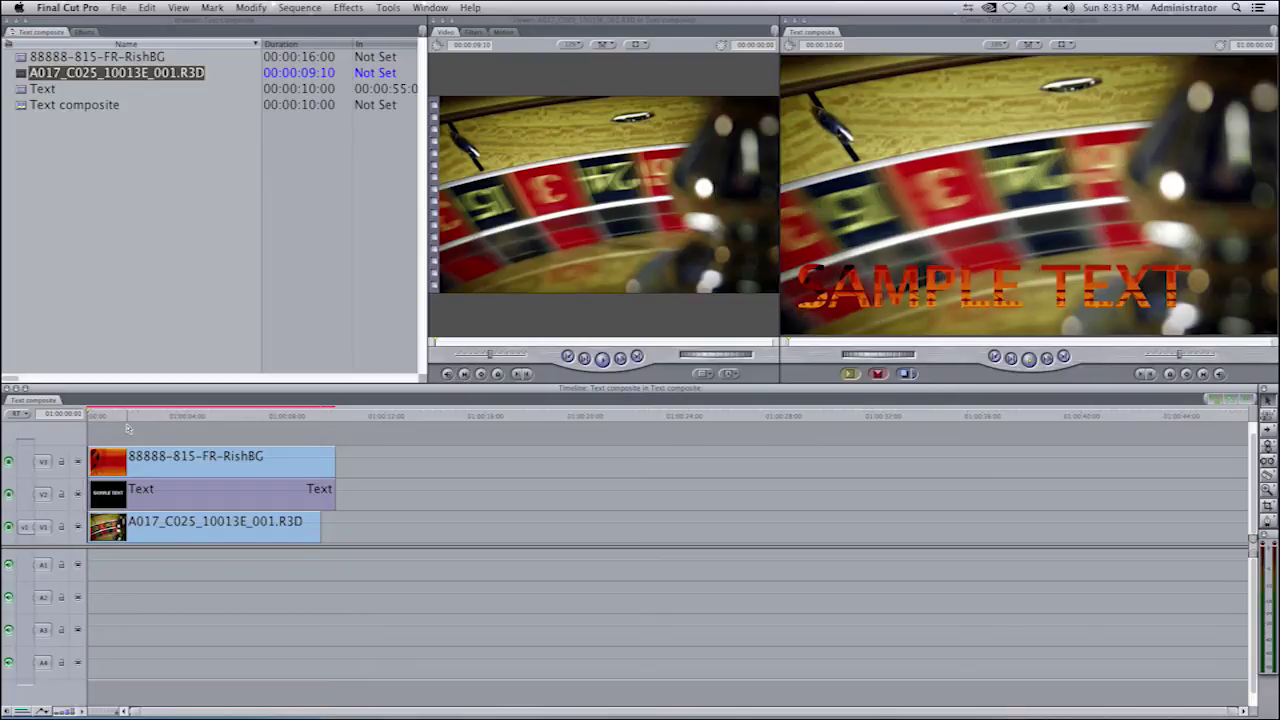